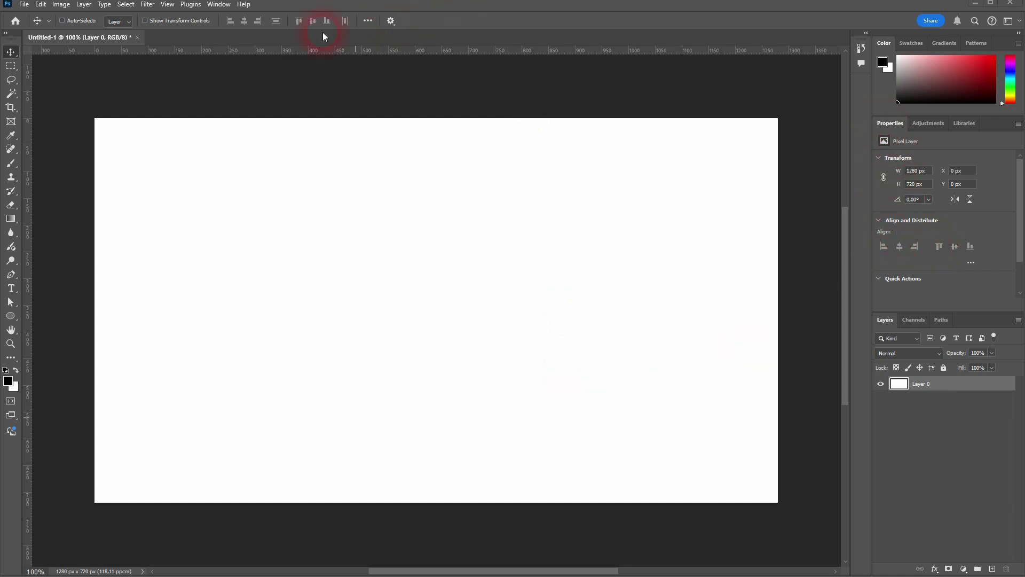
# Show the Properties panel and draw a rectangle across the middle of the canvas.
pyautogui.click(216, 4)
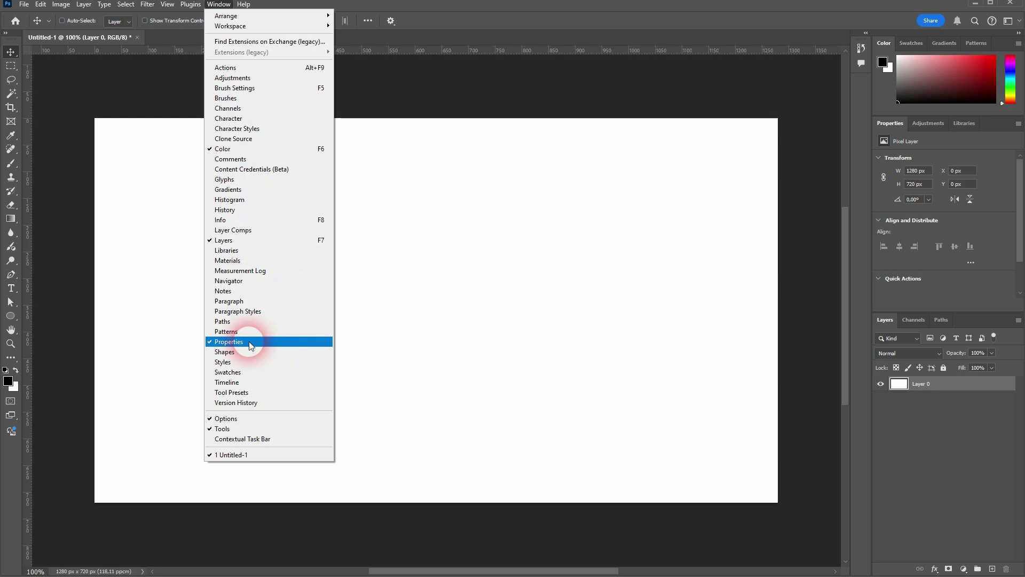
pyautogui.click(978, 424)
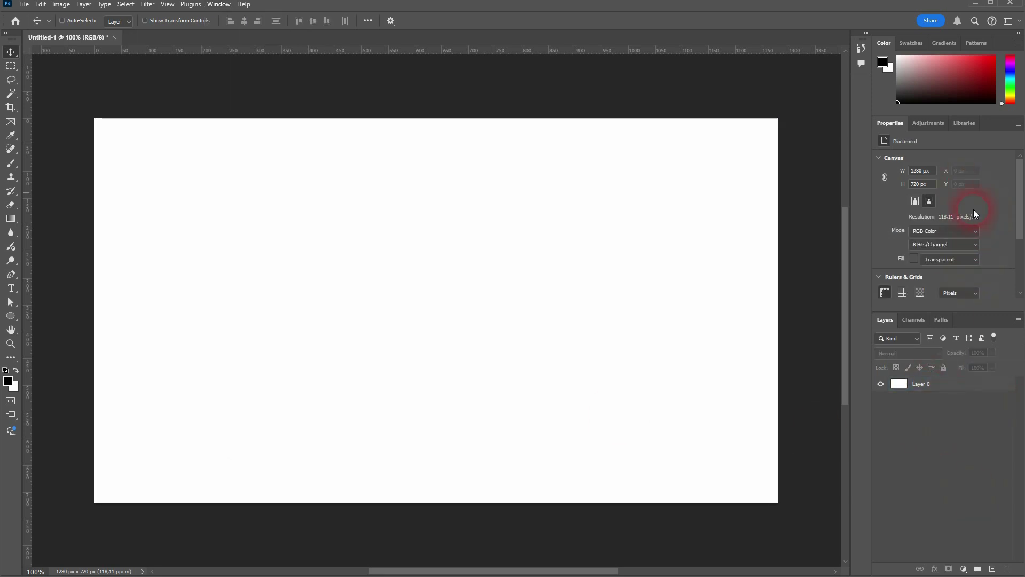
pyautogui.click(966, 385)
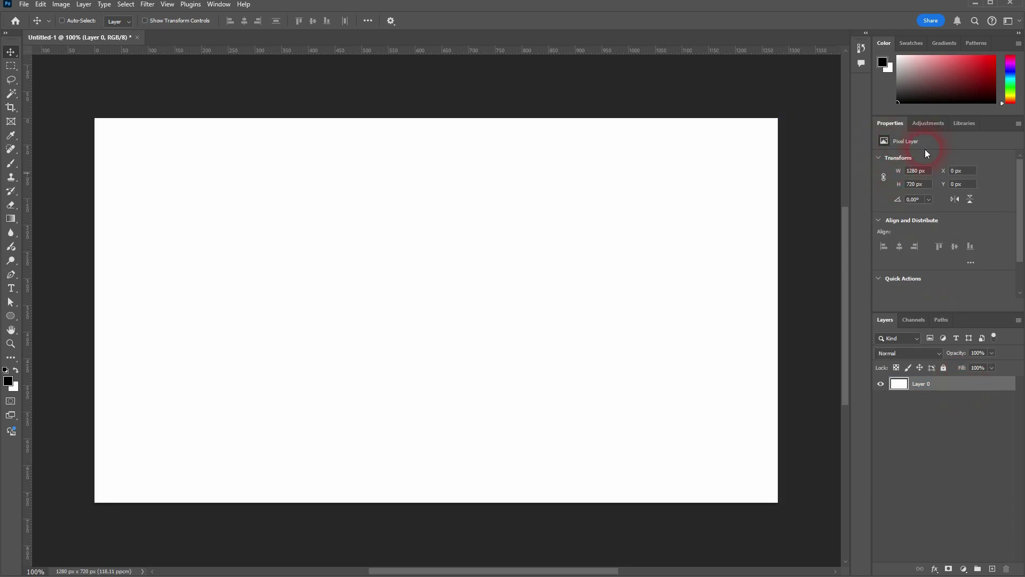
pyautogui.click(11, 317)
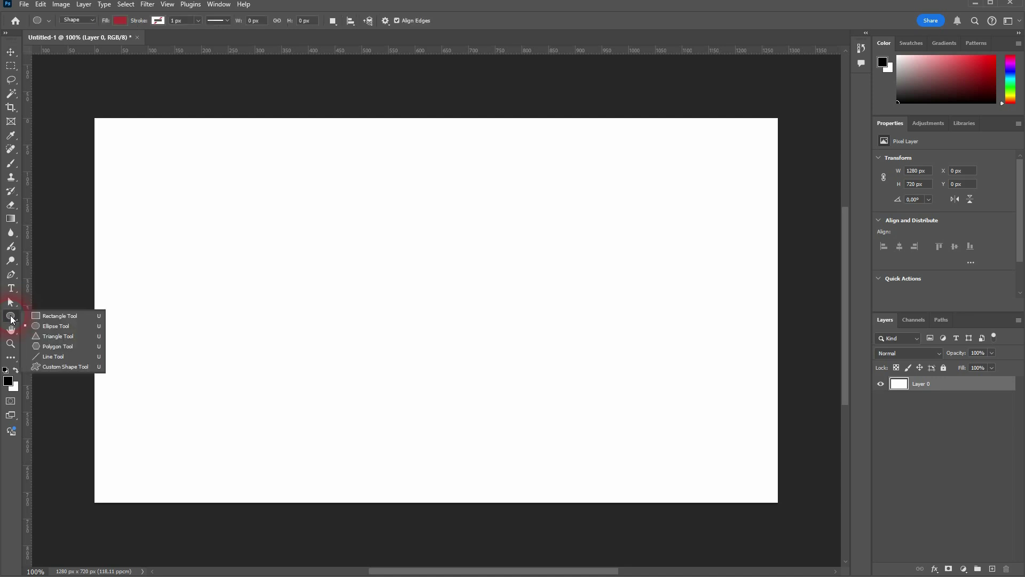
pyautogui.click(82, 315)
pyautogui.moveTo(331, 220); pyautogui.dragTo(659, 453)
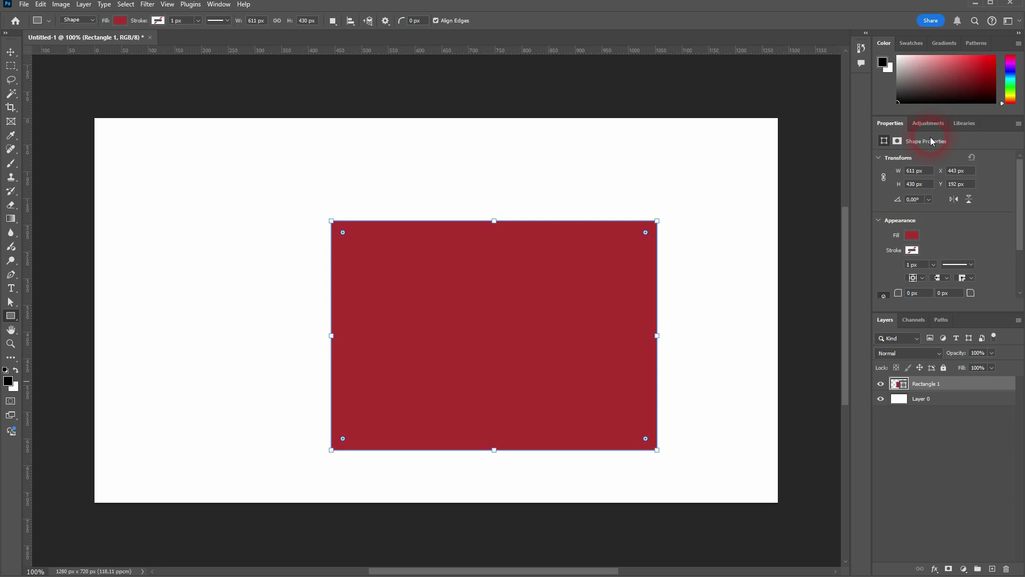
pyautogui.click(924, 399)
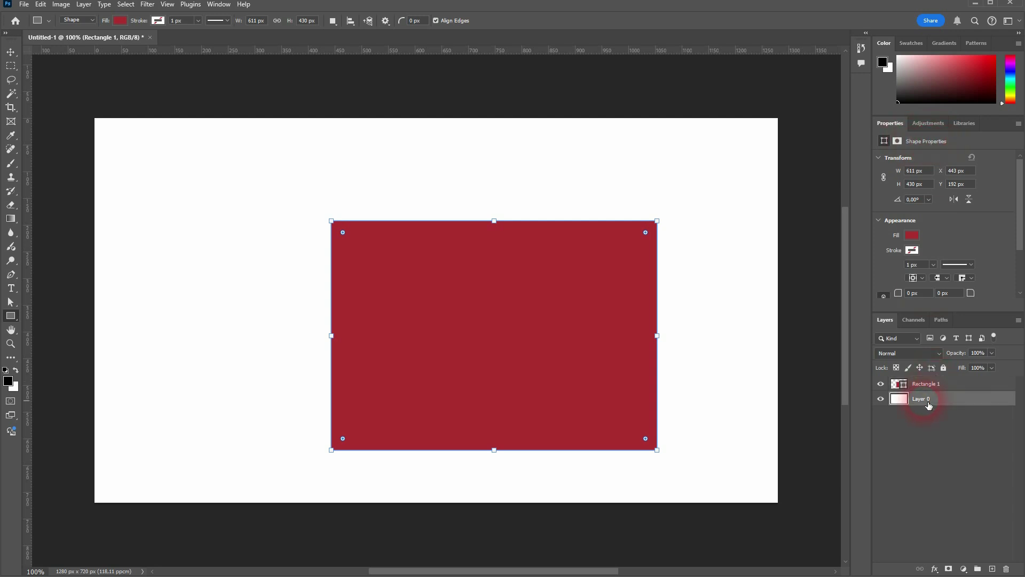
pyautogui.click(935, 457)
pyautogui.click(935, 384)
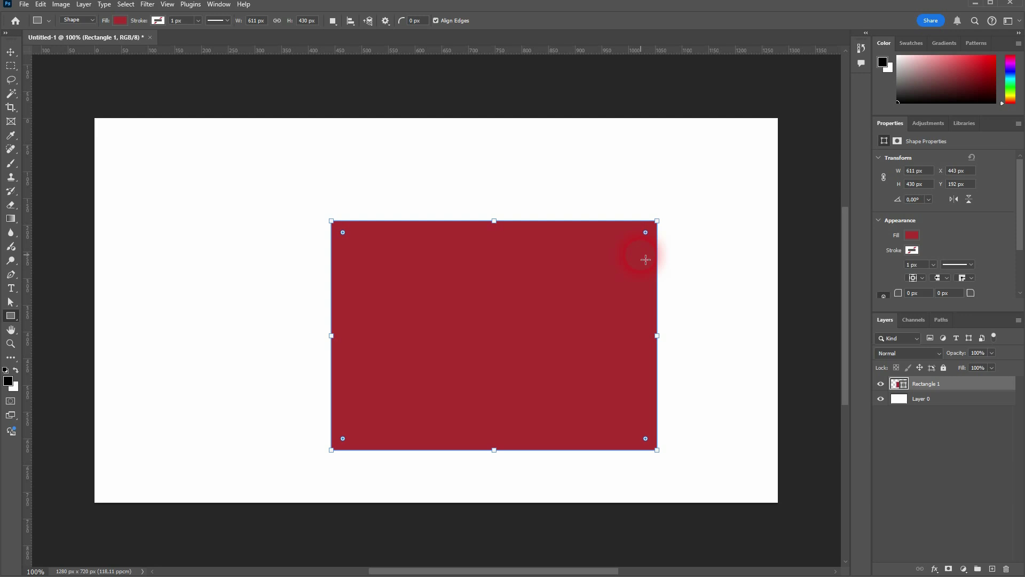
# Set Rectangle 1 to 800 px wide at position X 500 px, Y -150 px.
pyautogui.click(879, 159)
pyautogui.click(880, 159)
pyautogui.click(905, 173)
pyautogui.write('800')
pyautogui.press('Return')
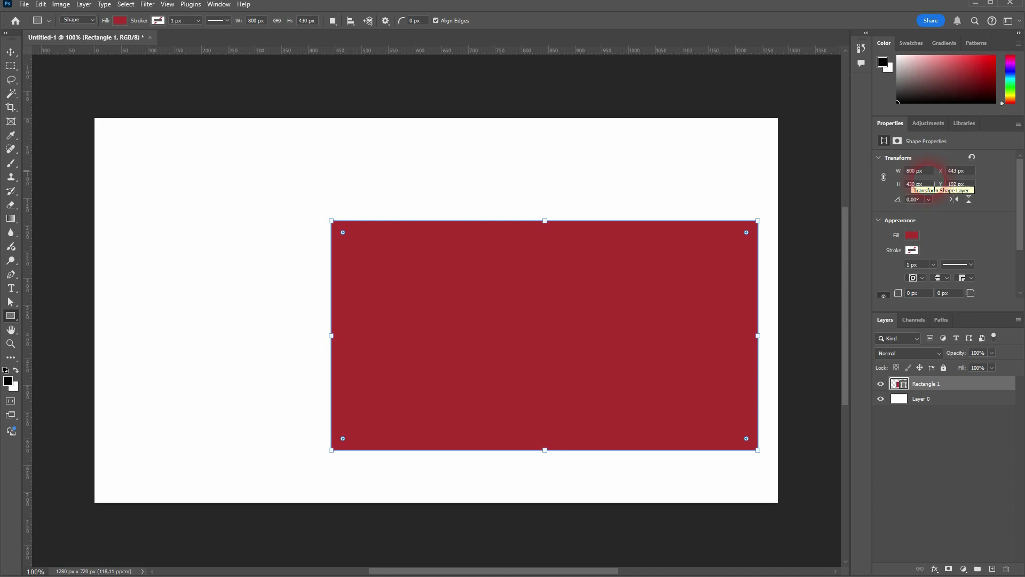
pyautogui.click(954, 174)
pyautogui.write('500')
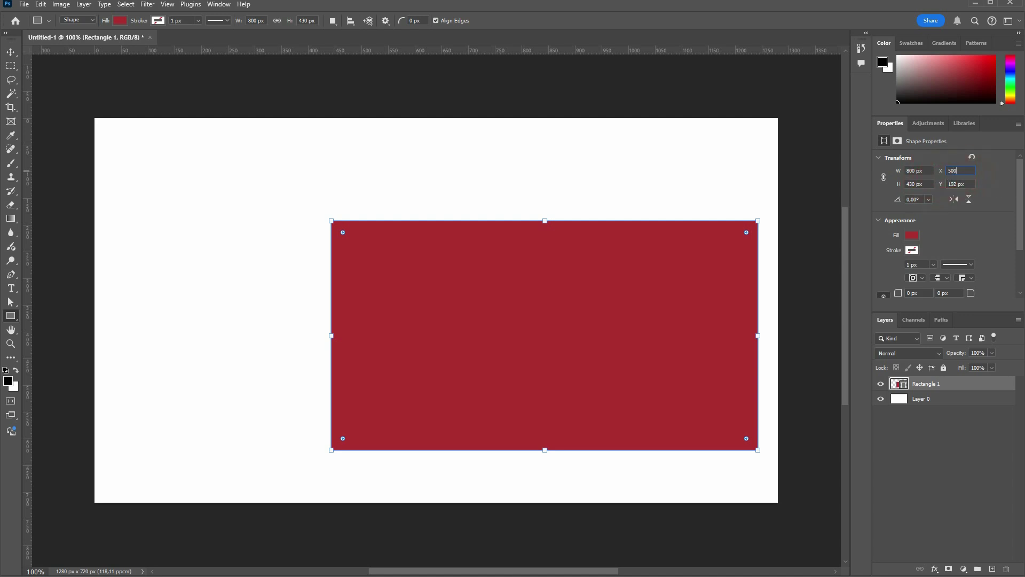
pyautogui.press('Return')
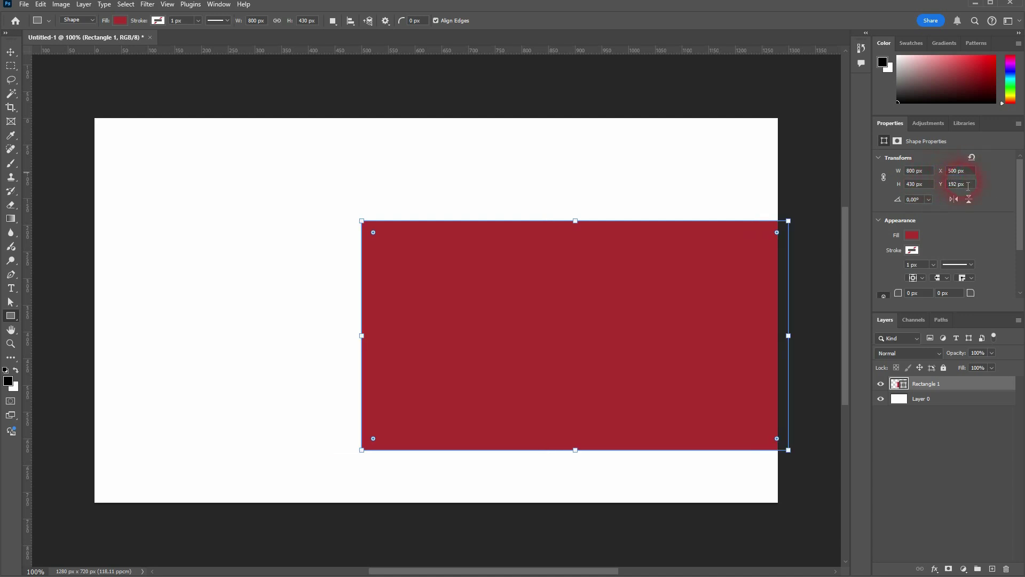
pyautogui.click(945, 183)
pyautogui.write('-150')
pyautogui.press('Return')
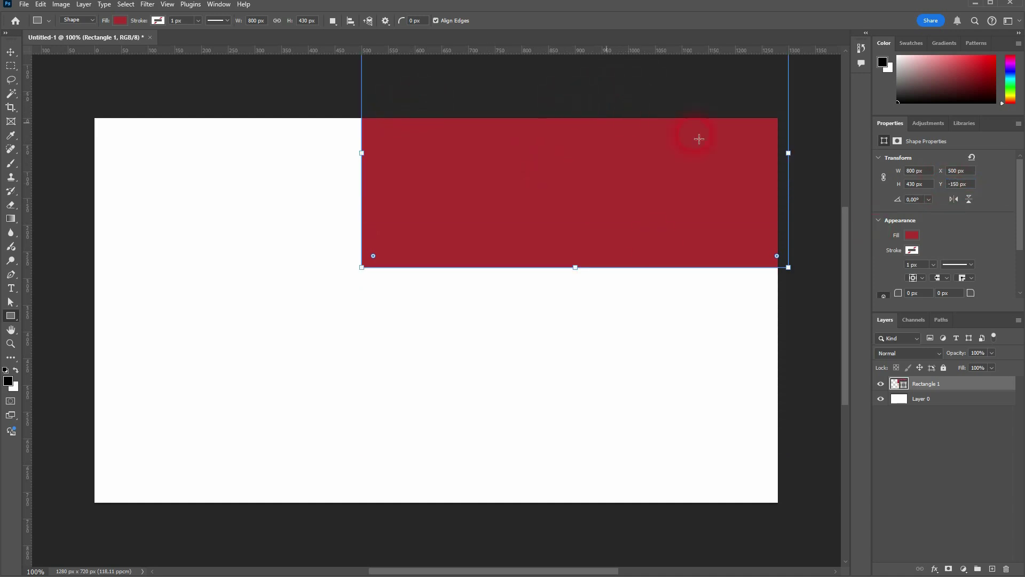
# Rotate the rectangle to -60°, trying the horizontal and vertical flips and undoing them.
pyautogui.click(965, 202)
pyautogui.click(928, 199)
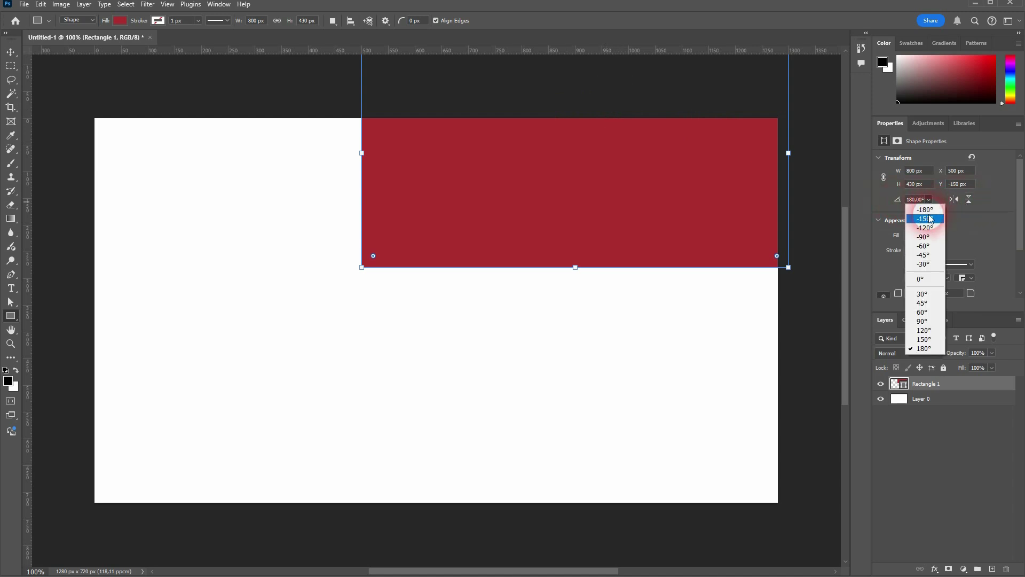
pyautogui.click(929, 220)
pyautogui.click(928, 198)
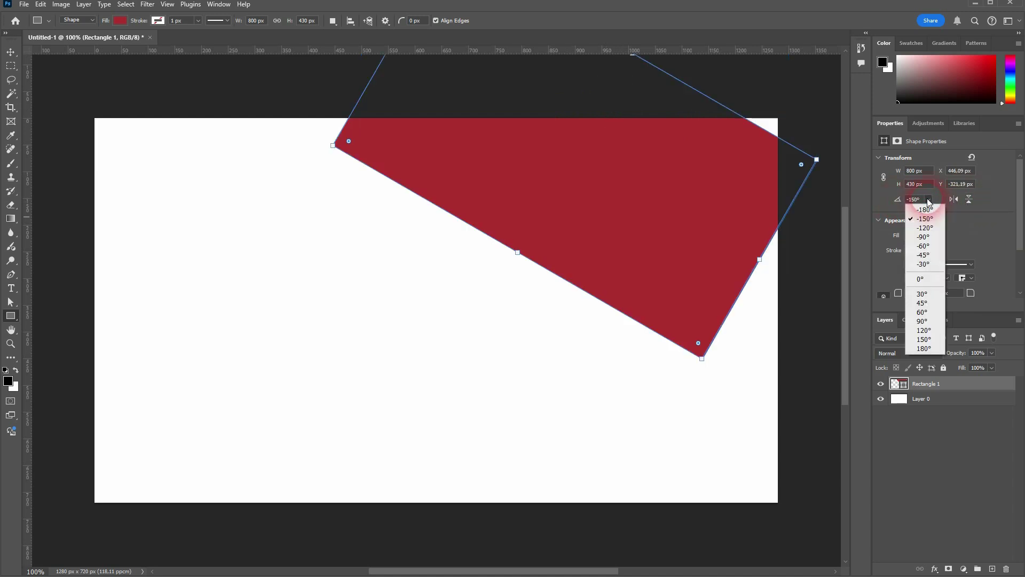
pyautogui.click(925, 245)
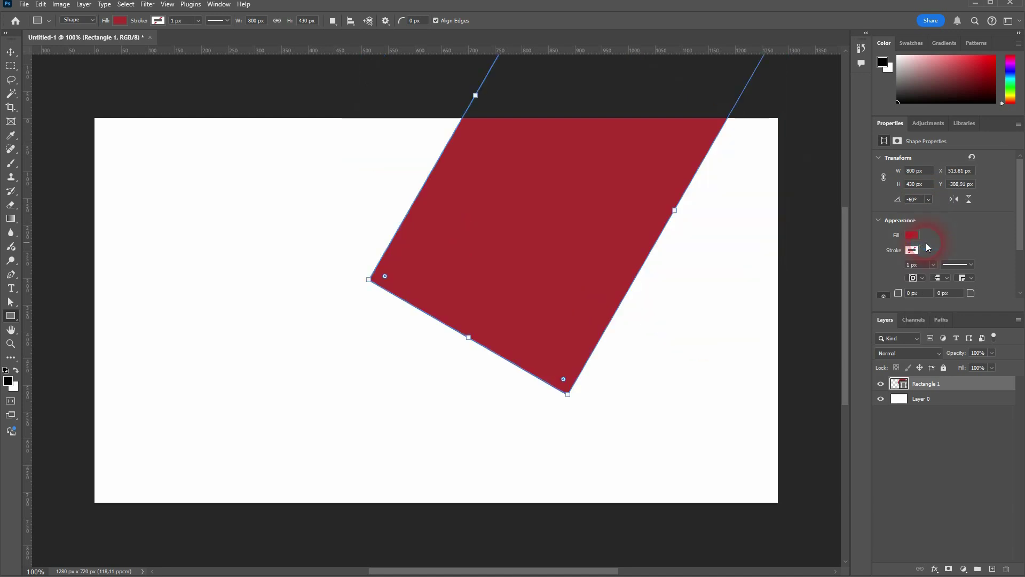
pyautogui.click(953, 200)
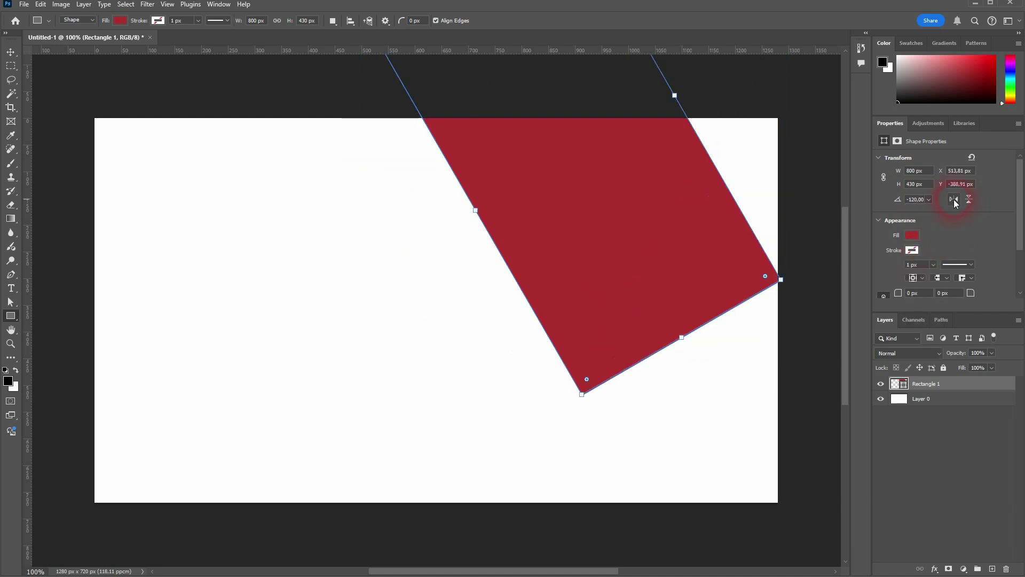
pyautogui.click(954, 199)
pyautogui.click(970, 201)
pyautogui.click(970, 201)
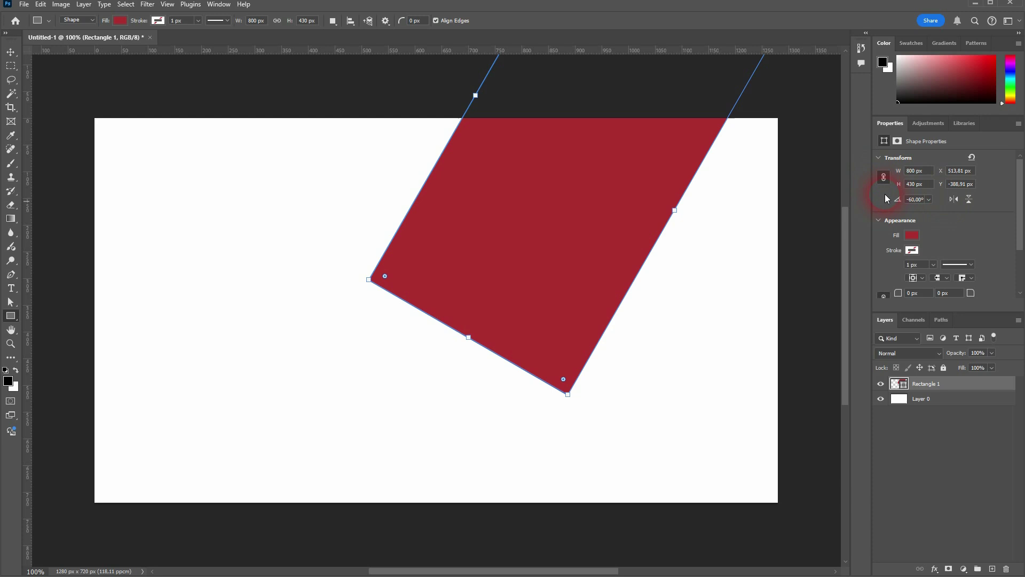
# Resize the bar to 500 × 200 px and move it to the canvas middle.
pyautogui.click(910, 172)
pyautogui.write('1000')
pyautogui.press('Return')
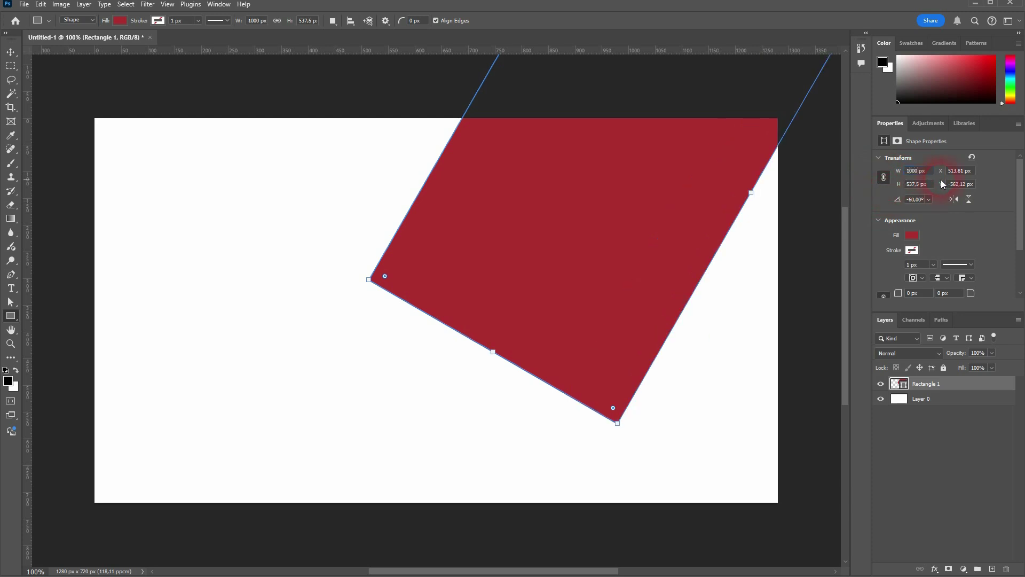
pyautogui.click(926, 185)
pyautogui.write('200')
pyautogui.press('Return')
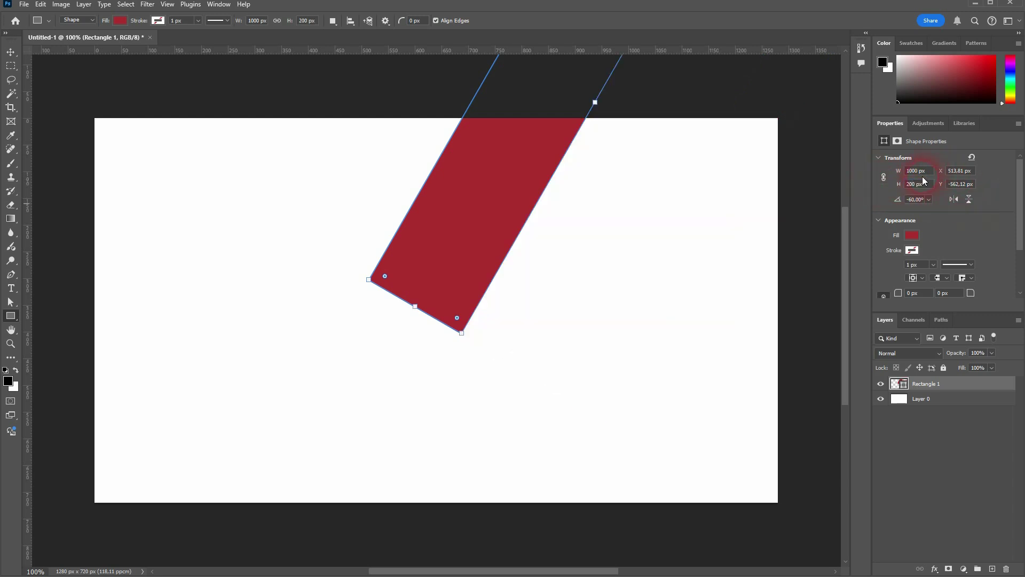
pyautogui.click(920, 172)
pyautogui.write('500')
pyautogui.press('Return')
pyautogui.click(10, 52)
pyautogui.moveTo(477, 227); pyautogui.dragTo(418, 342)
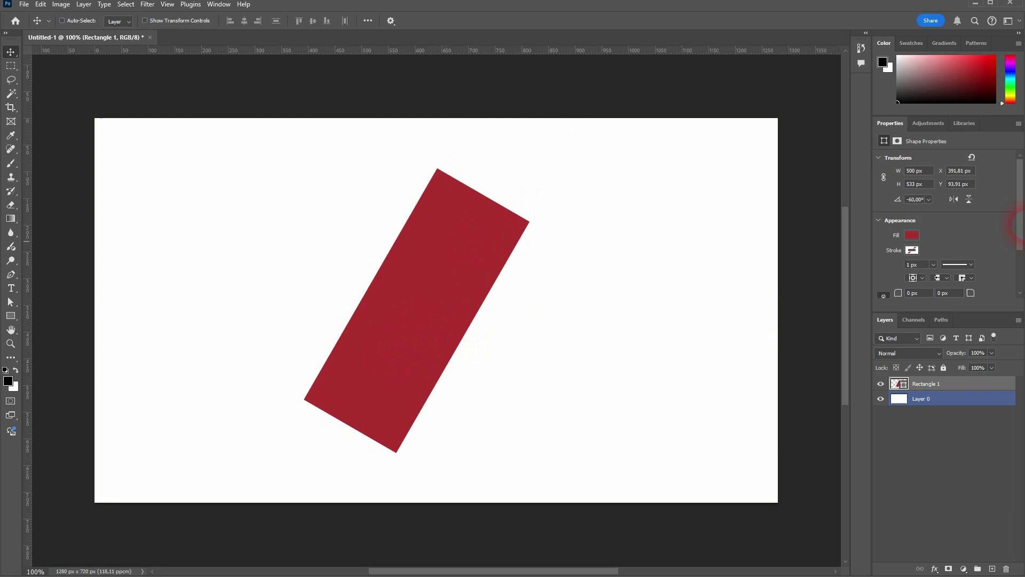
# Reset Rectangle 1's transform so it stands upright at 0°, 284.19 × 200 px.
pyautogui.click(1016, 205)
pyautogui.click(19, 277)
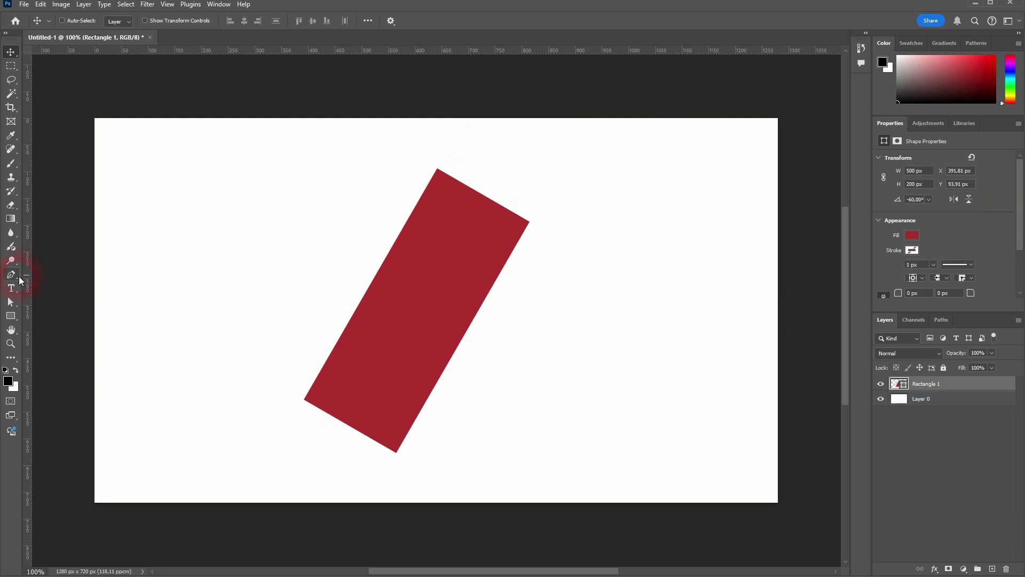
pyautogui.click(11, 316)
pyautogui.click(11, 52)
pyautogui.click(1017, 205)
pyautogui.click(972, 156)
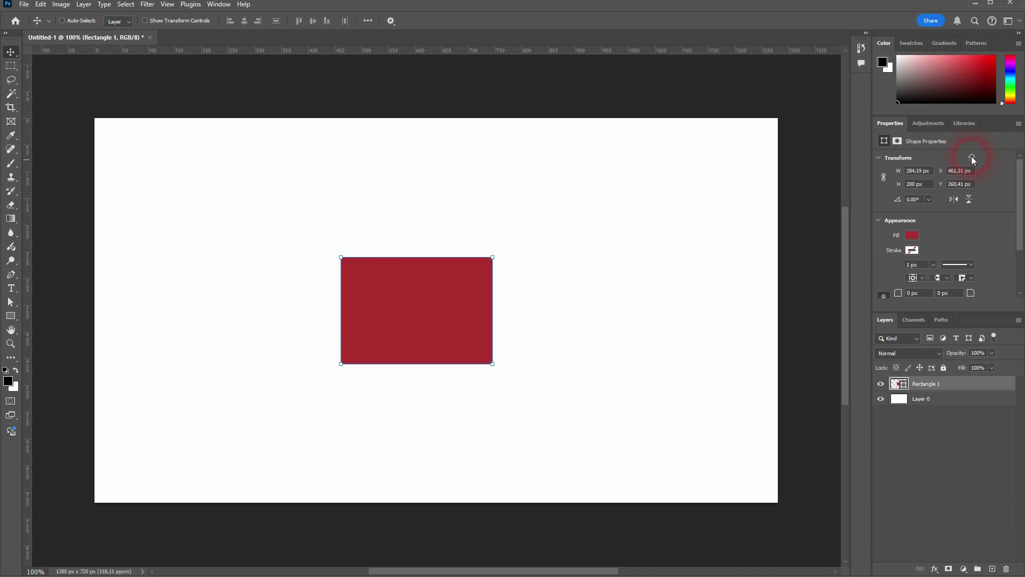
pyautogui.click(456, 320)
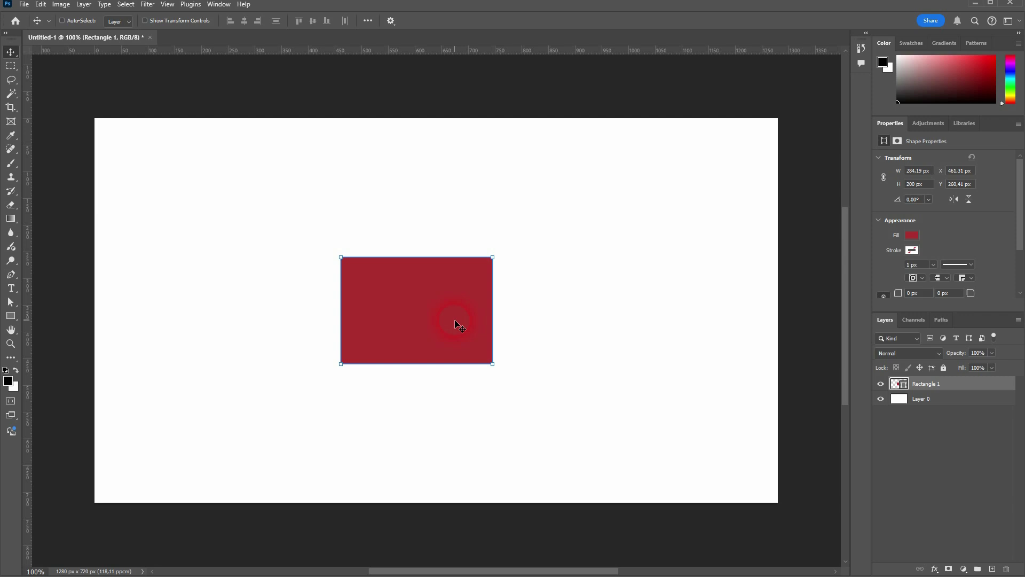
pyautogui.click(1007, 251)
# Set the rectangle's fill to a bright cyan in the fill colour picker.
pyautogui.scroll(-2, 879, 224)
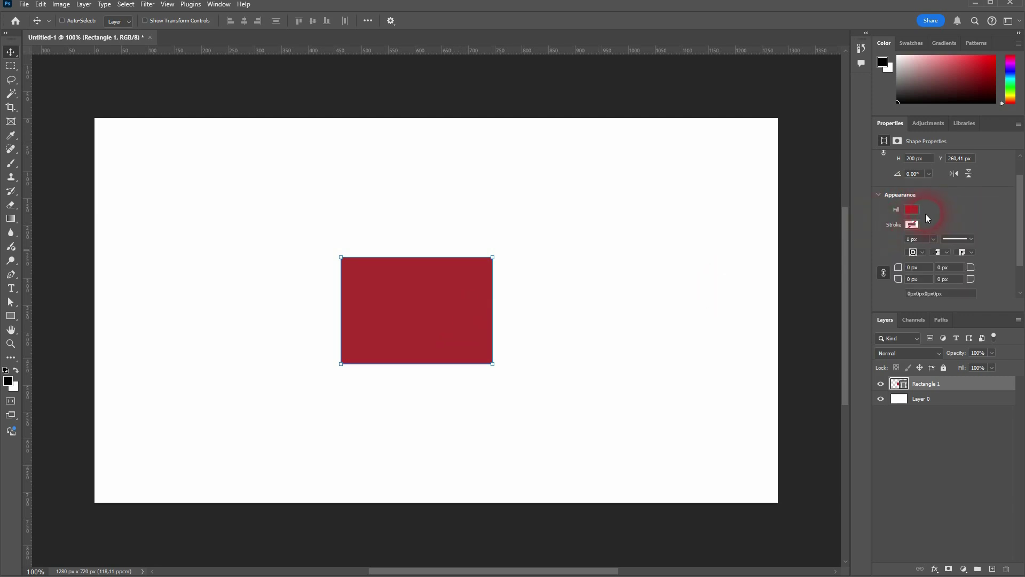
pyautogui.click(912, 224)
pyautogui.click(905, 267)
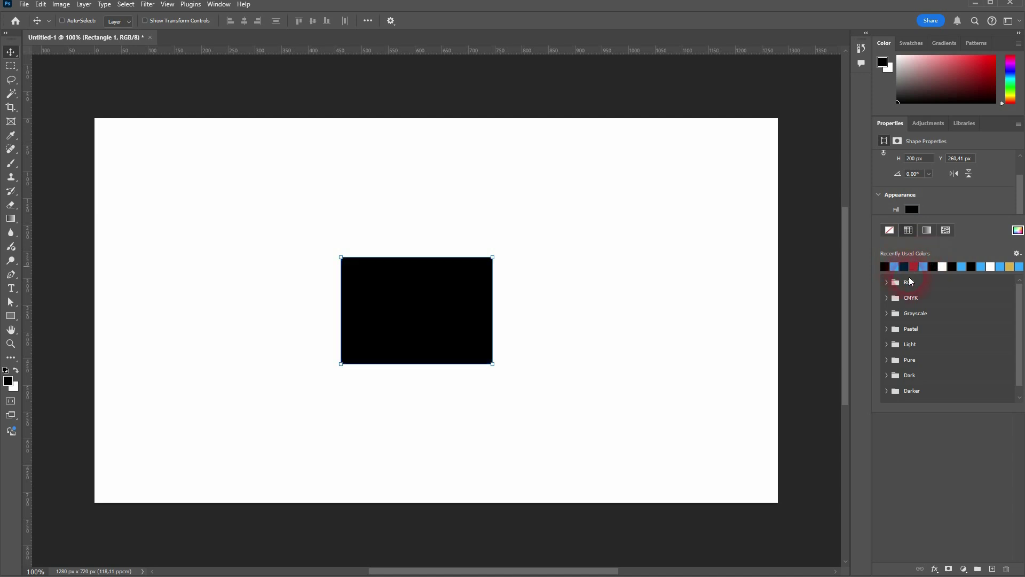
pyautogui.click(1017, 233)
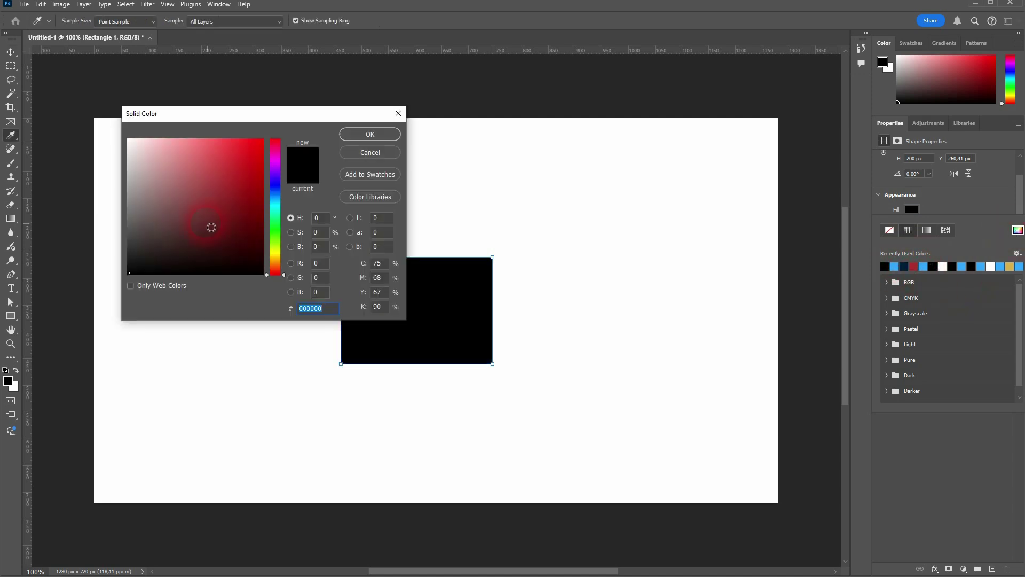
pyautogui.click(260, 154)
pyautogui.moveTo(312, 116); pyautogui.dragTo(726, 115)
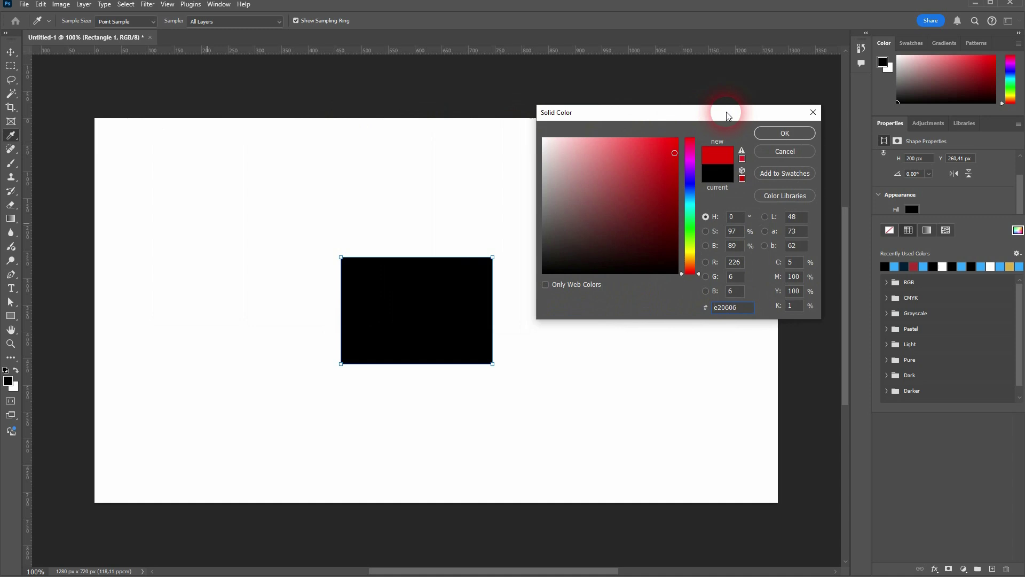
pyautogui.moveTo(658, 175); pyautogui.dragTo(671, 120)
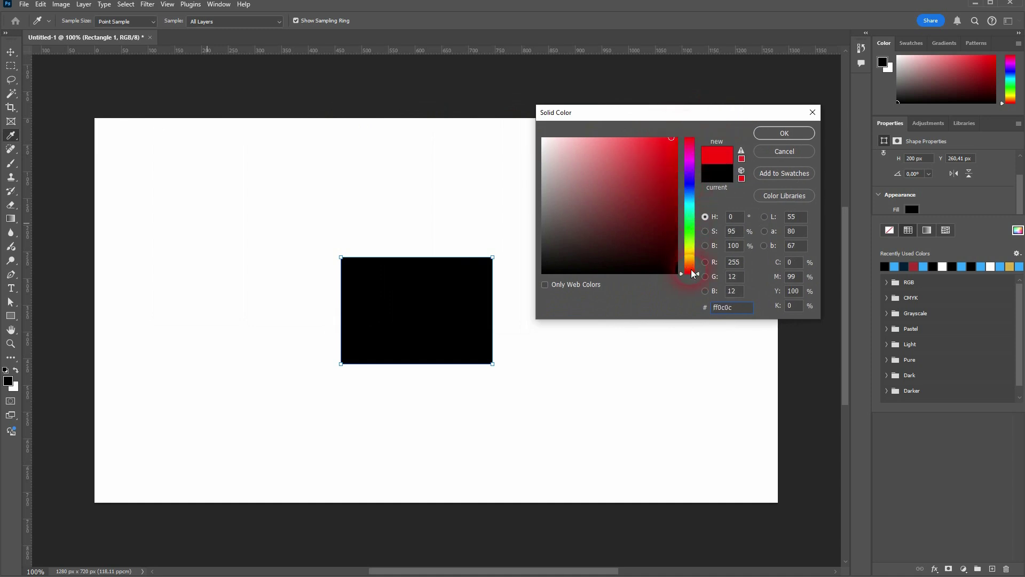
pyautogui.moveTo(693, 237); pyautogui.dragTo(693, 207)
pyautogui.click(796, 134)
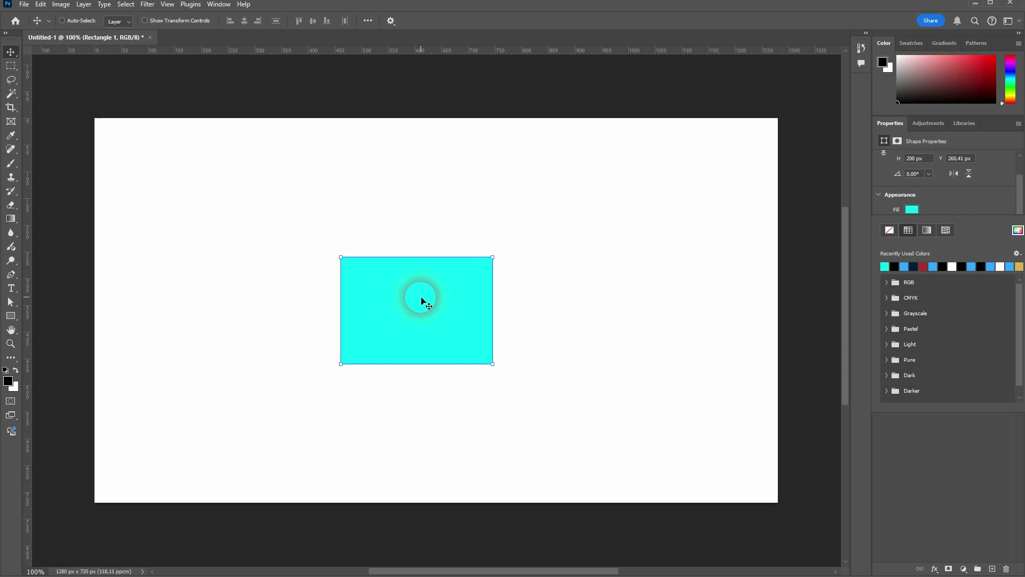
# Try yellow and green RGB swatches as the fill, then return to cyan.
pyautogui.click(885, 283)
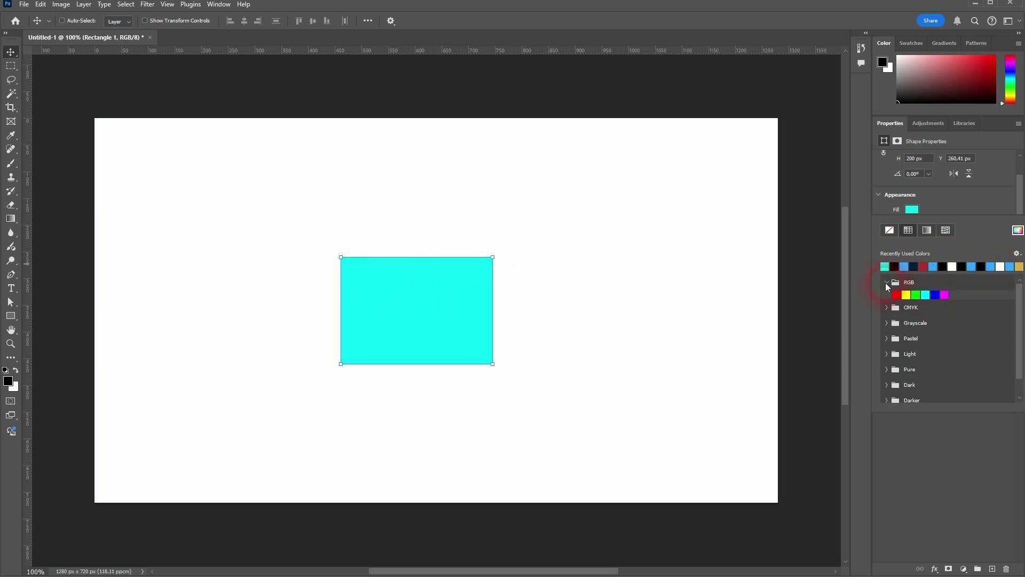
pyautogui.click(905, 295)
pyautogui.click(915, 295)
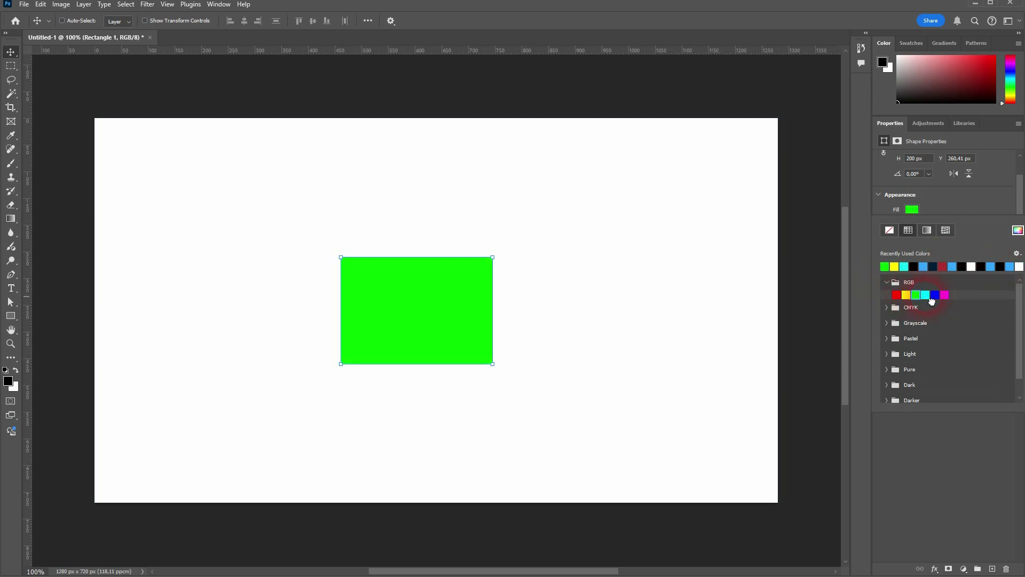
pyautogui.click(925, 295)
pyautogui.click(887, 282)
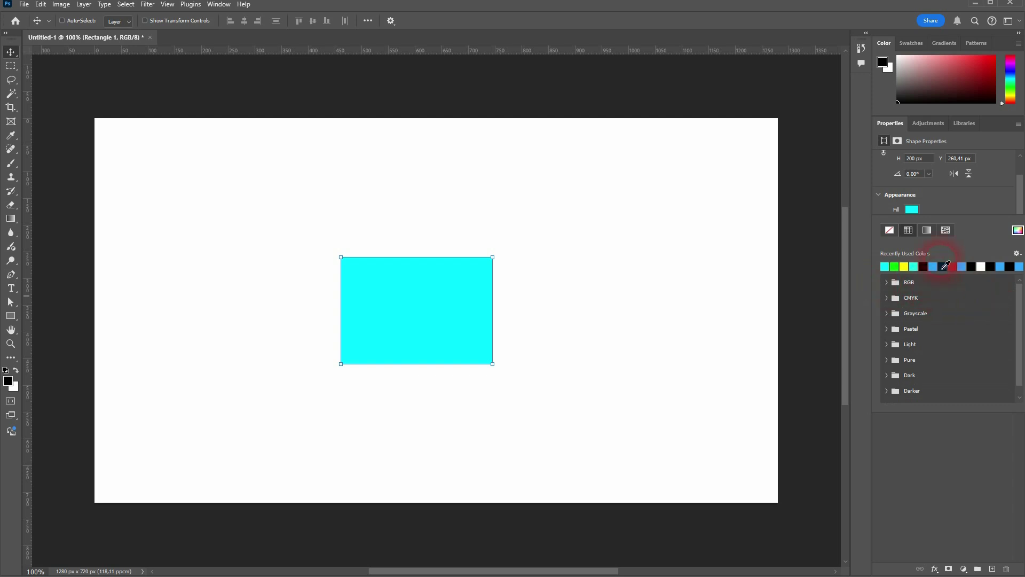
pyautogui.click(971, 202)
# Make Rectangle 1's stroke black and adjust its width to about 10 px.
pyautogui.click(913, 224)
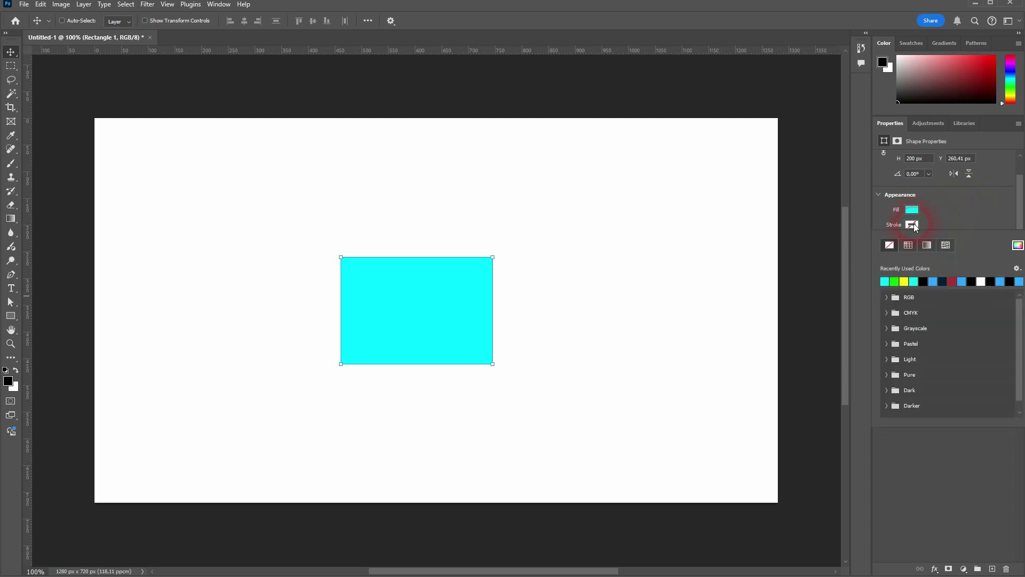
pyautogui.click(924, 282)
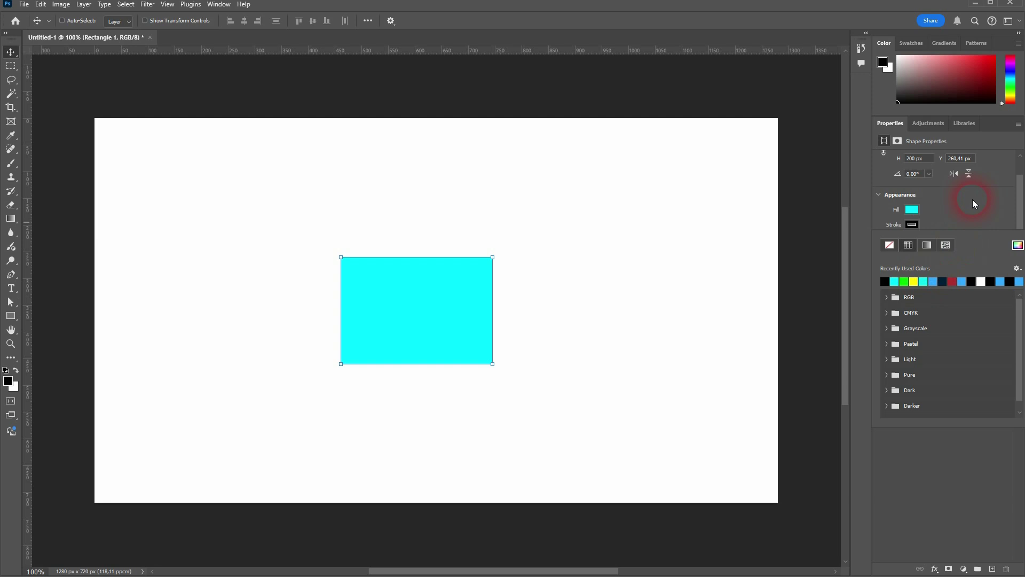
pyautogui.click(971, 202)
pyautogui.click(914, 239)
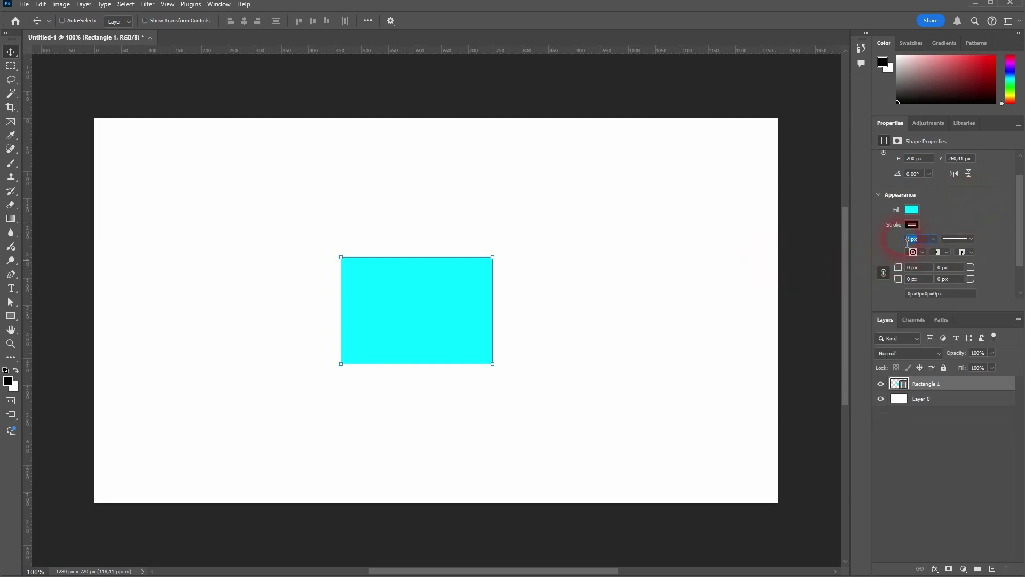
pyautogui.click(935, 239)
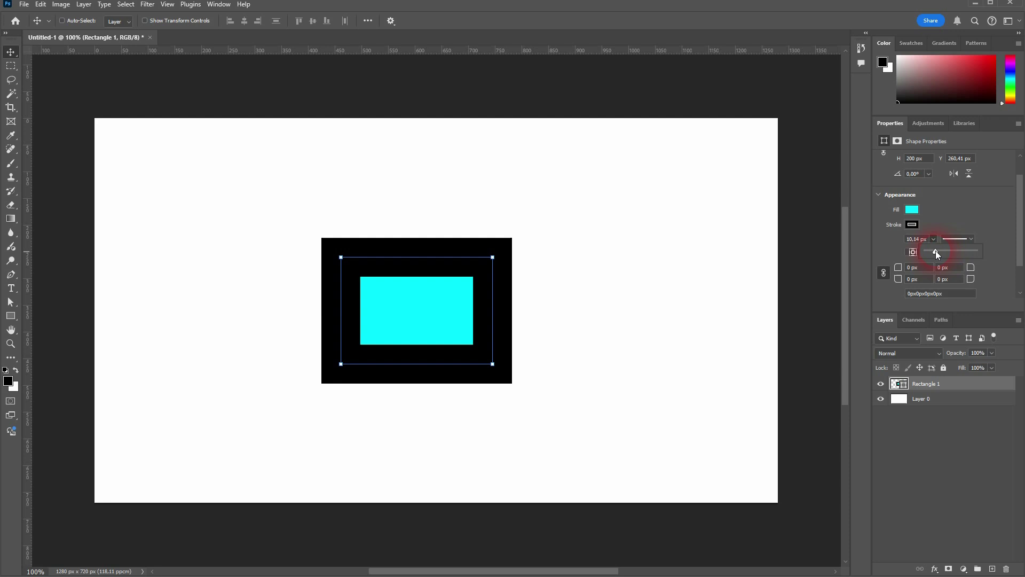
pyautogui.moveTo(947, 251); pyautogui.dragTo(938, 253)
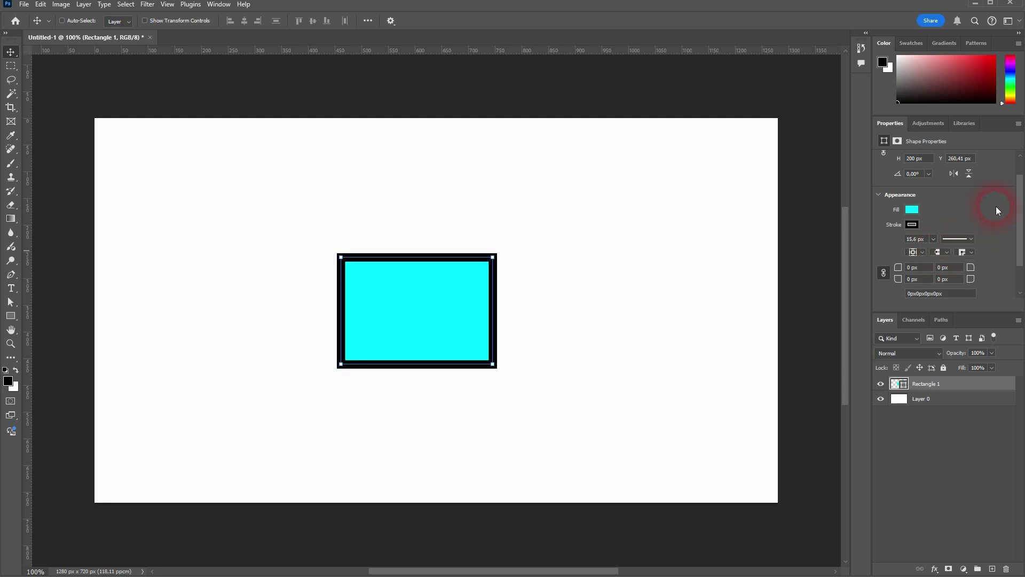
pyautogui.click(968, 239)
pyautogui.click(949, 290)
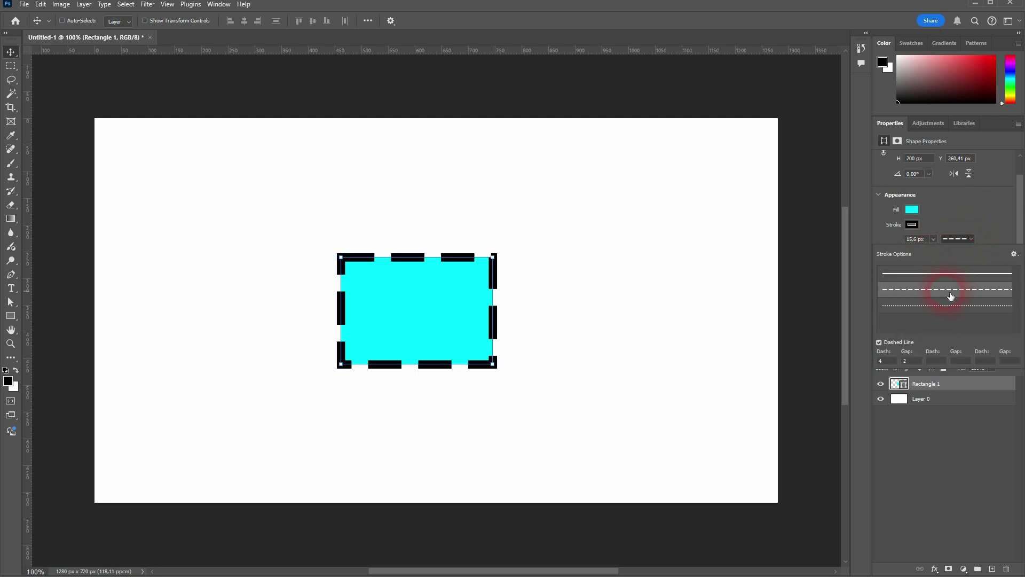
pyautogui.click(978, 308)
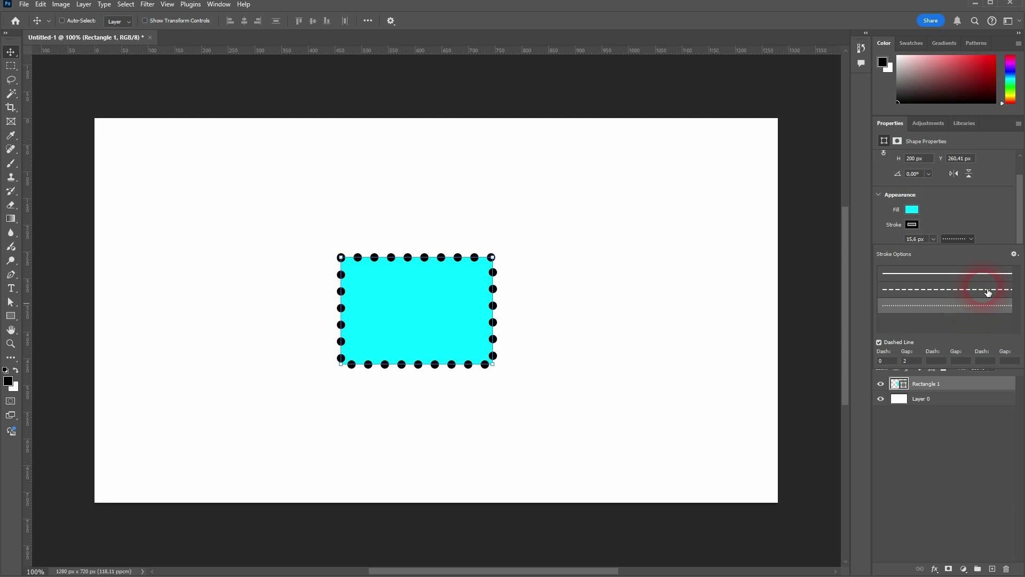
pyautogui.click(1000, 220)
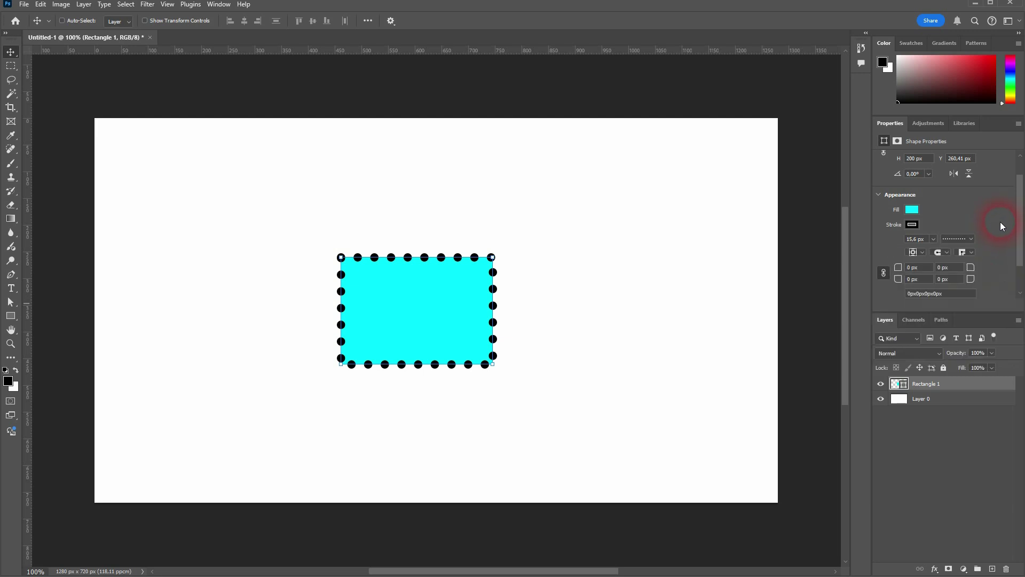
pyautogui.click(944, 274)
pyautogui.click(919, 253)
pyautogui.click(922, 265)
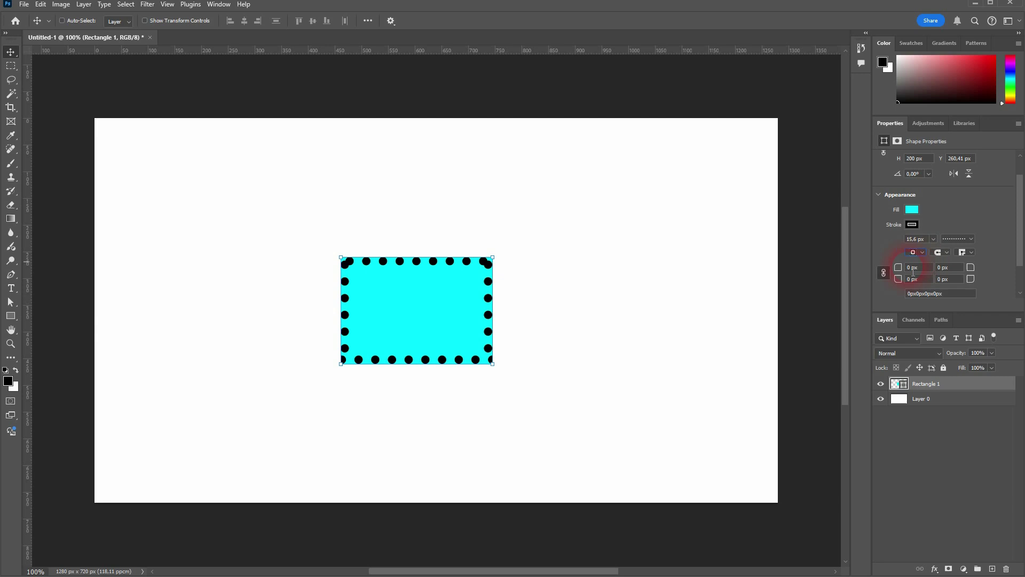
pyautogui.click(922, 252)
pyautogui.click(921, 276)
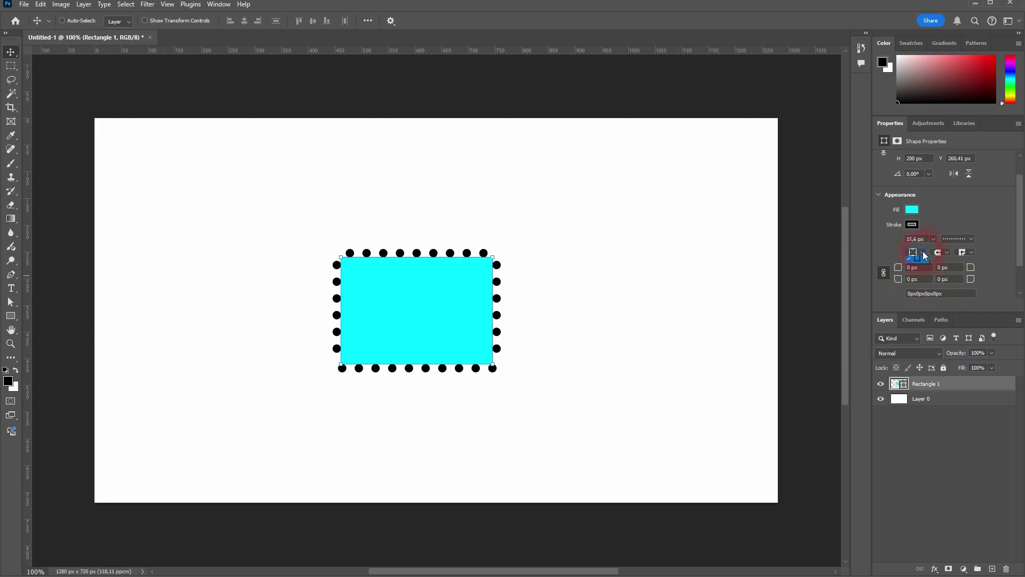
pyautogui.click(921, 270)
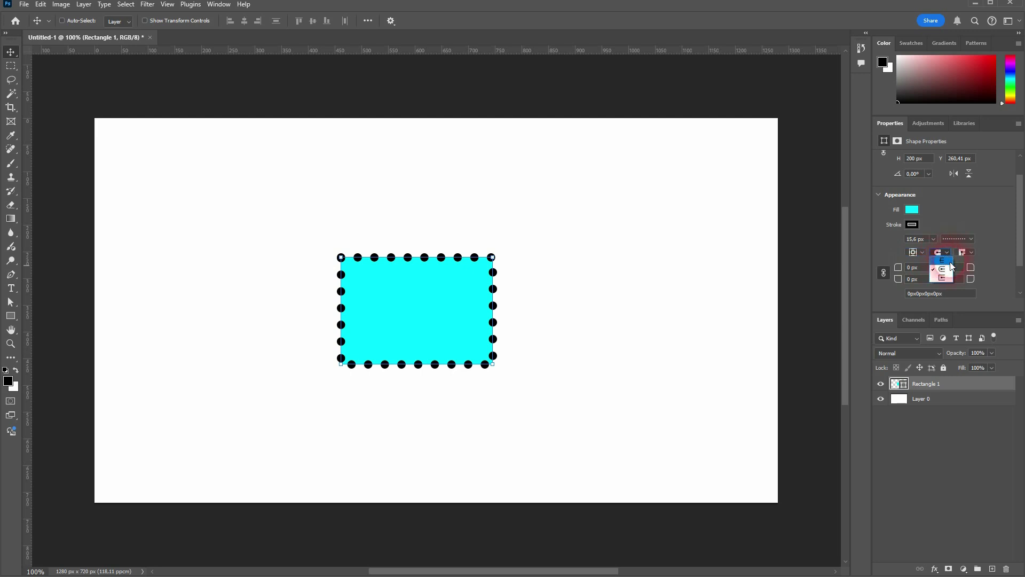
pyautogui.click(949, 262)
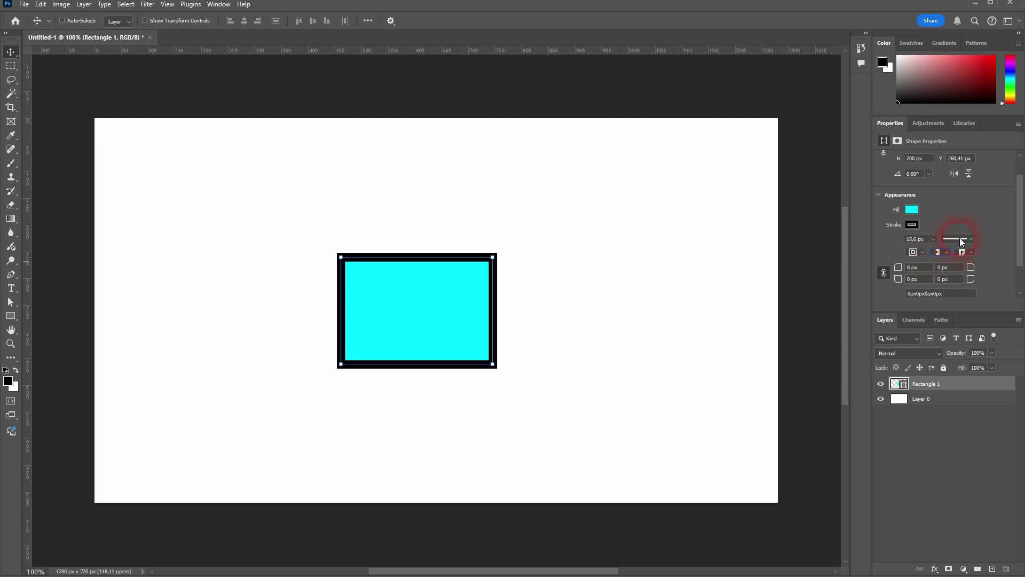
pyautogui.click(959, 238)
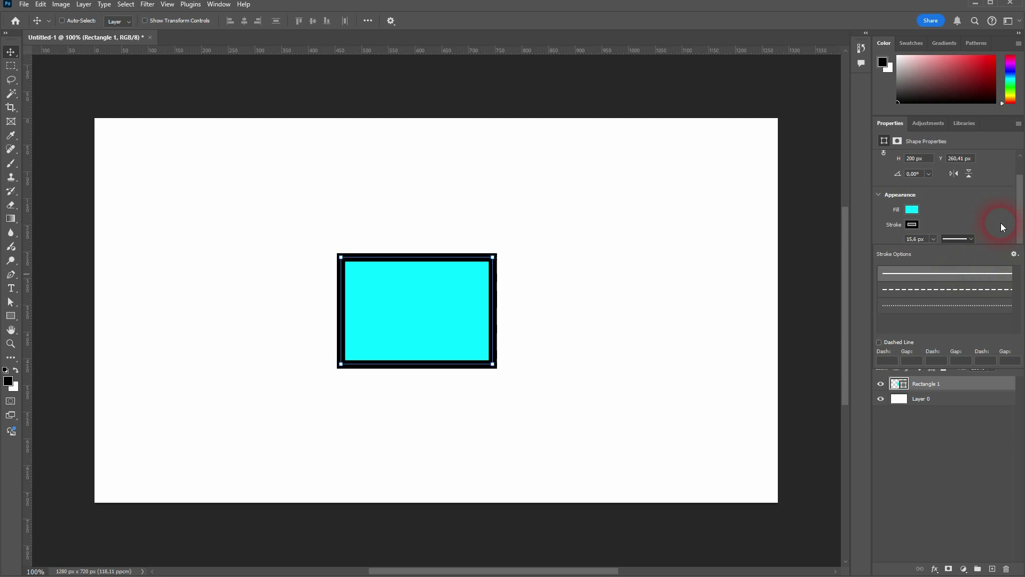
# Close the stroke presets and try different stroke alignment options.
pyautogui.click(1001, 222)
pyautogui.click(939, 253)
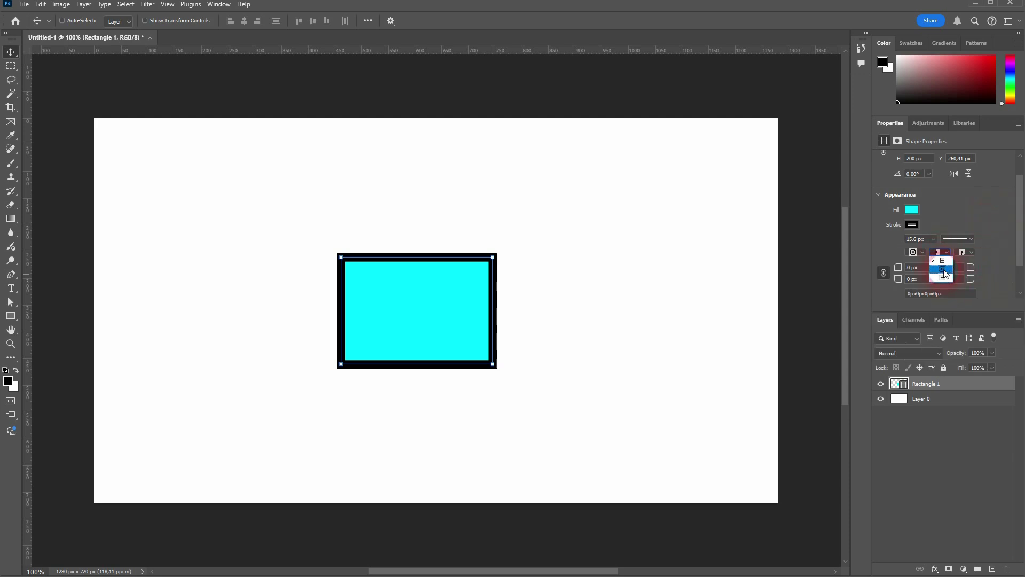
pyautogui.click(944, 271)
pyautogui.click(942, 254)
pyautogui.click(940, 276)
# Zoom in on the top-left corner and try round, bevel and miter stroke corners, keeping square ones.
pyautogui.click(969, 253)
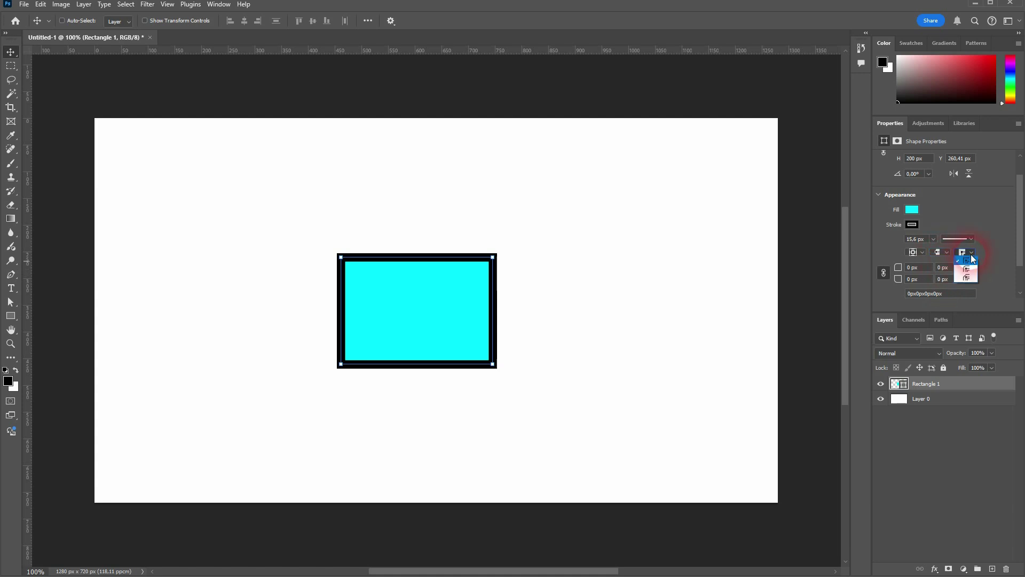
pyautogui.click(967, 269)
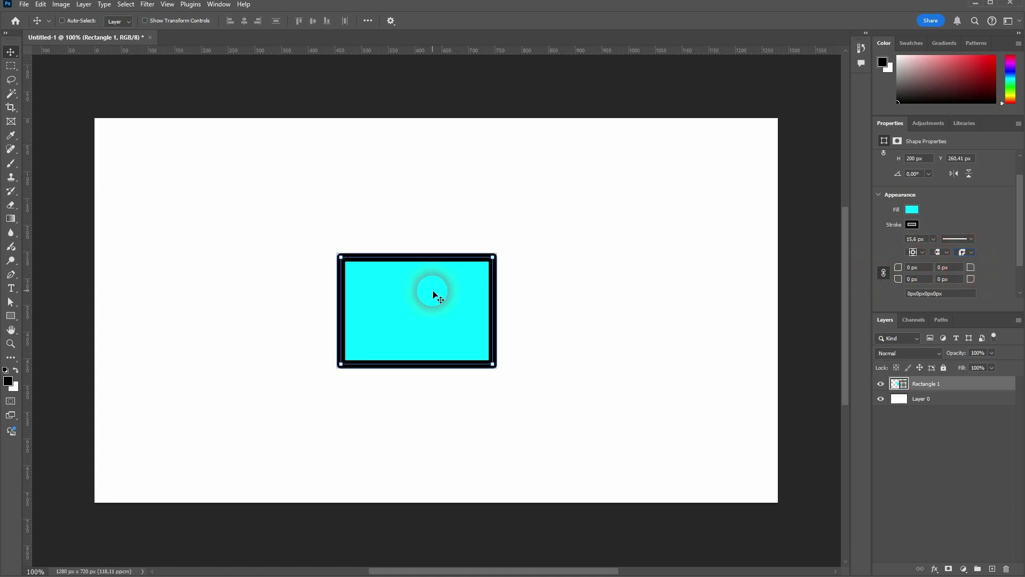
pyautogui.click(11, 344)
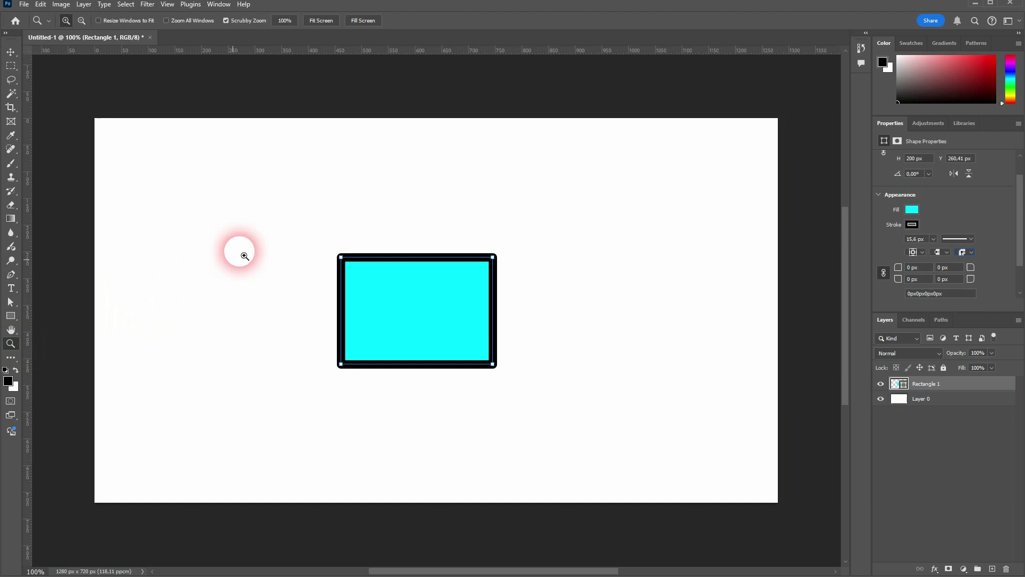
pyautogui.moveTo(303, 226); pyautogui.dragTo(371, 285)
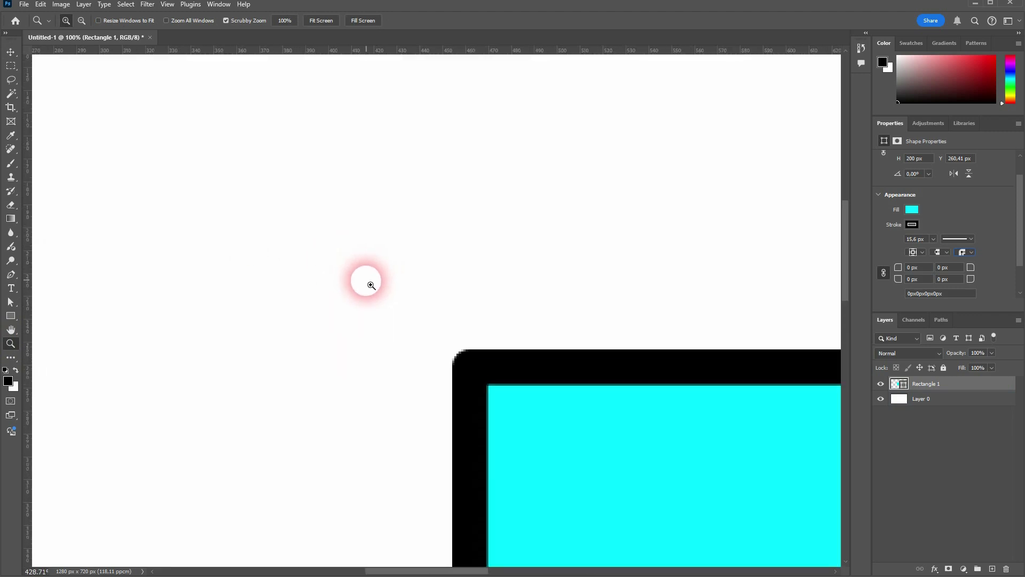
pyautogui.click(469, 369)
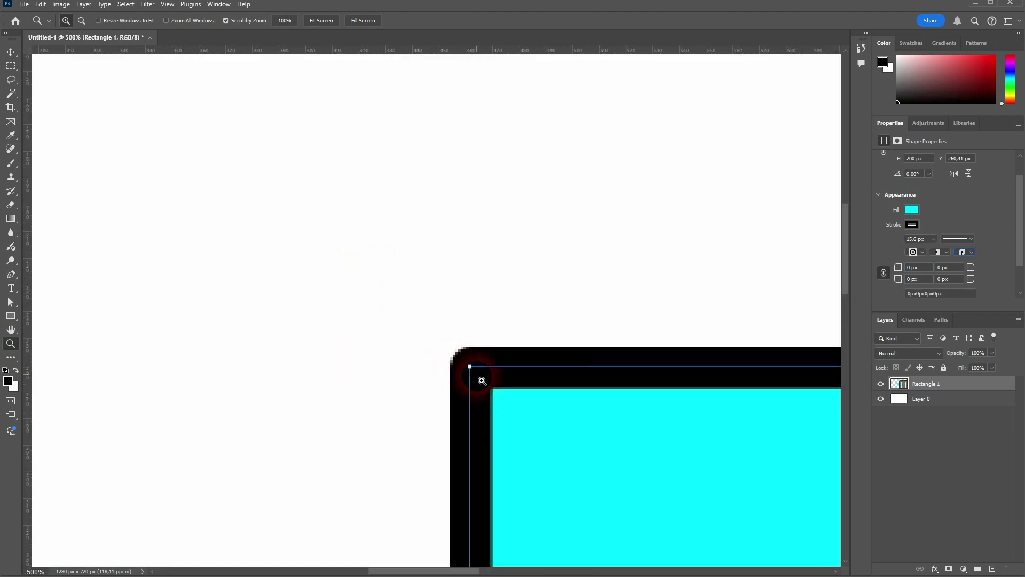
pyautogui.click(969, 254)
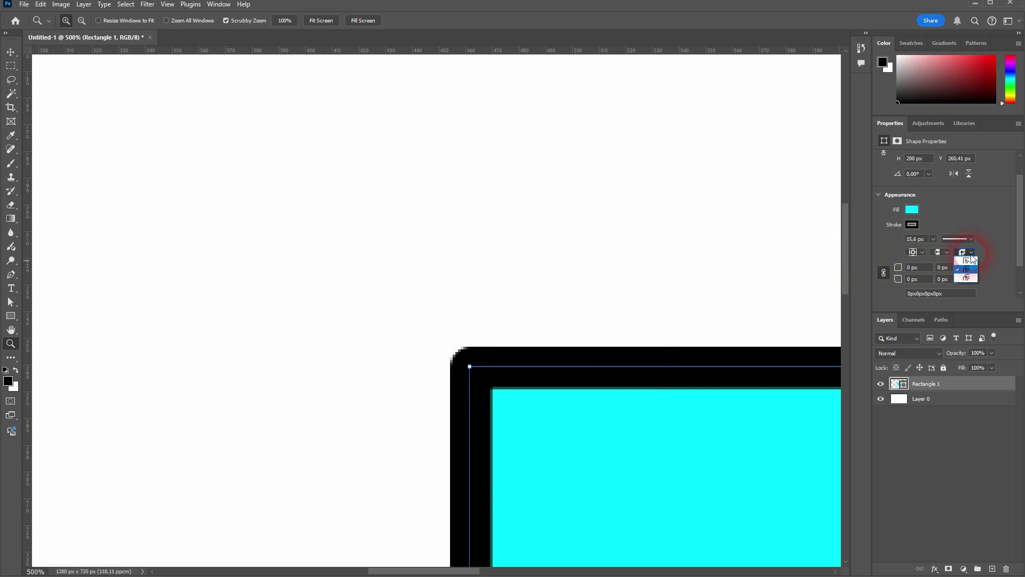
pyautogui.click(975, 267)
pyautogui.click(970, 278)
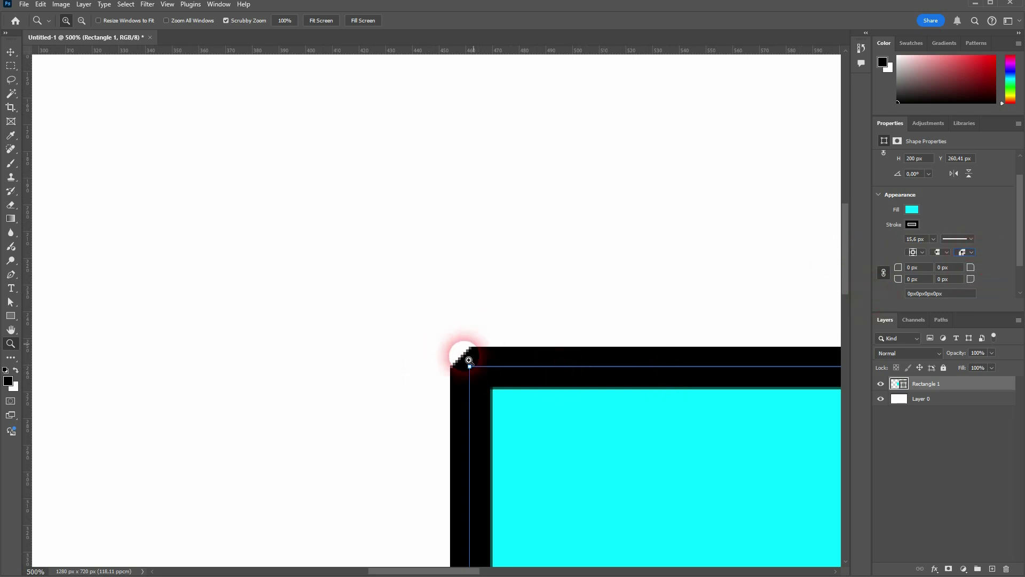
pyautogui.click(972, 253)
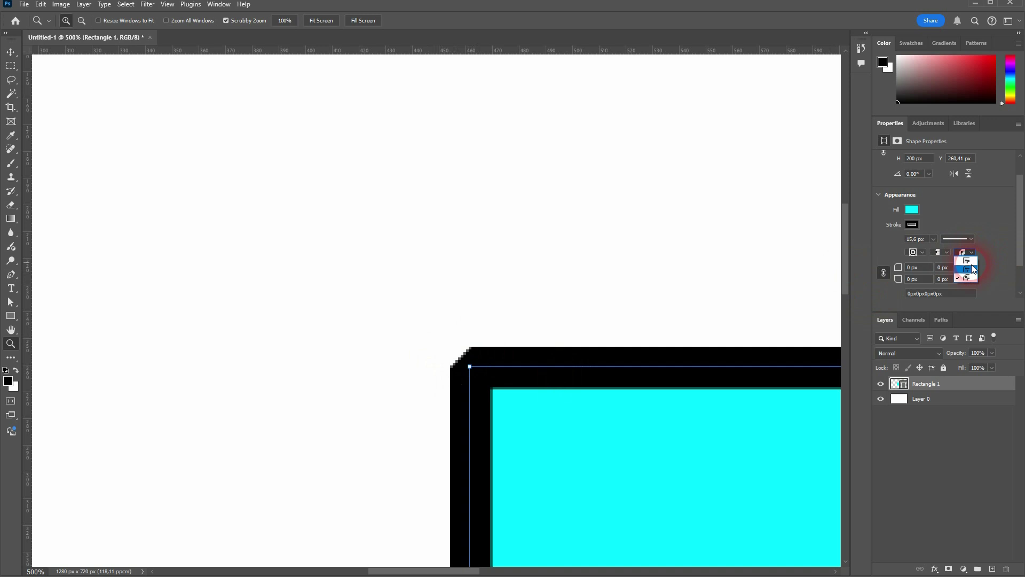
pyautogui.click(976, 267)
pyautogui.click(972, 262)
# Fit the canvas on screen and set all four linked corner radii to 10, then 25 px.
pyautogui.hotkey('ctrl', '0')
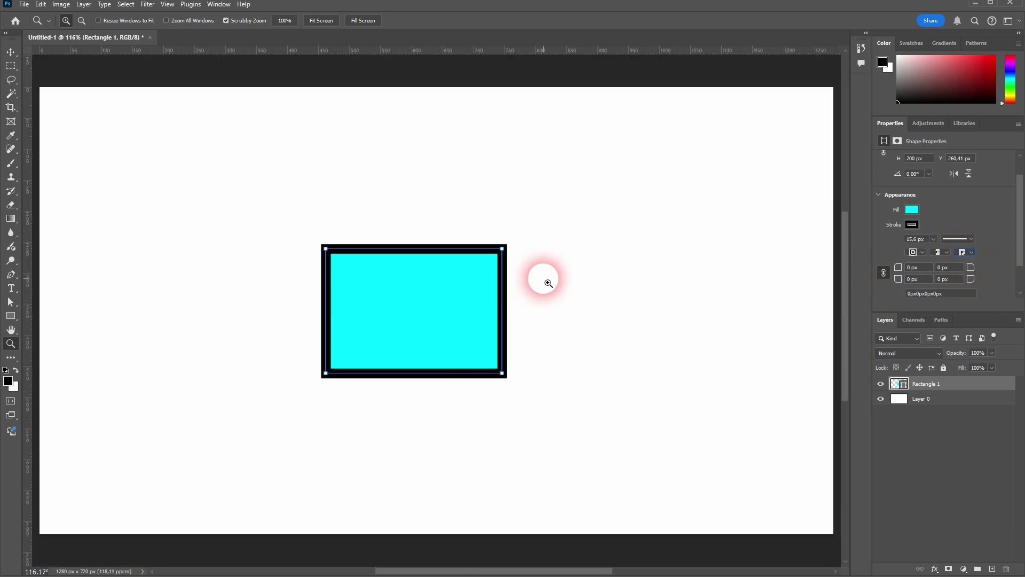
pyautogui.click(11, 52)
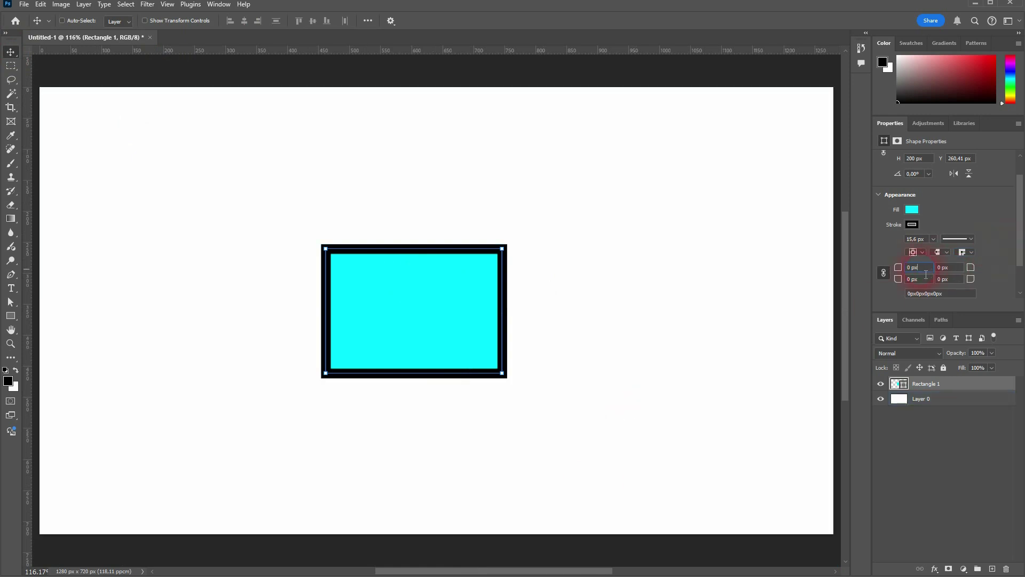
pyautogui.click(911, 268)
pyautogui.write('10')
pyautogui.press('Return')
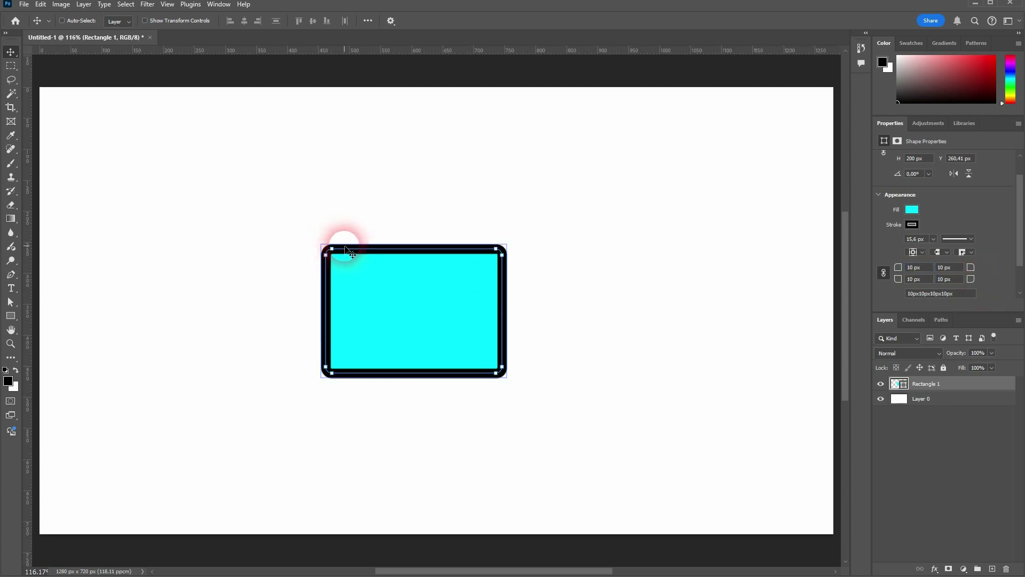
pyautogui.click(947, 297)
pyautogui.click(911, 275)
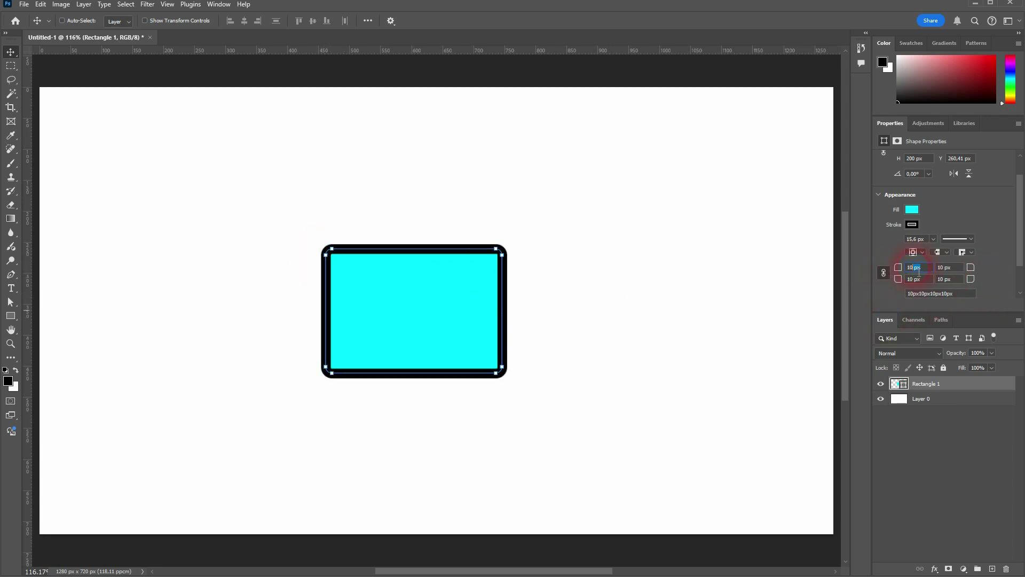
pyautogui.write('25')
pyautogui.press('Return')
pyautogui.click(680, 324)
# Unlink the corner radii and set the top-left corner to 100 px.
pyautogui.click(901, 281)
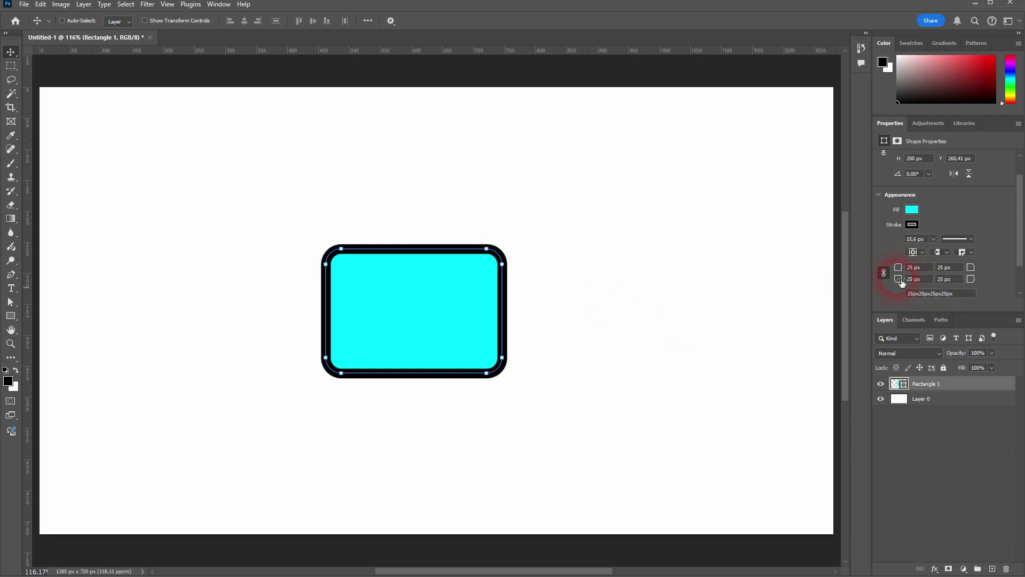
pyautogui.click(917, 267)
pyautogui.write('100')
pyautogui.press('Return')
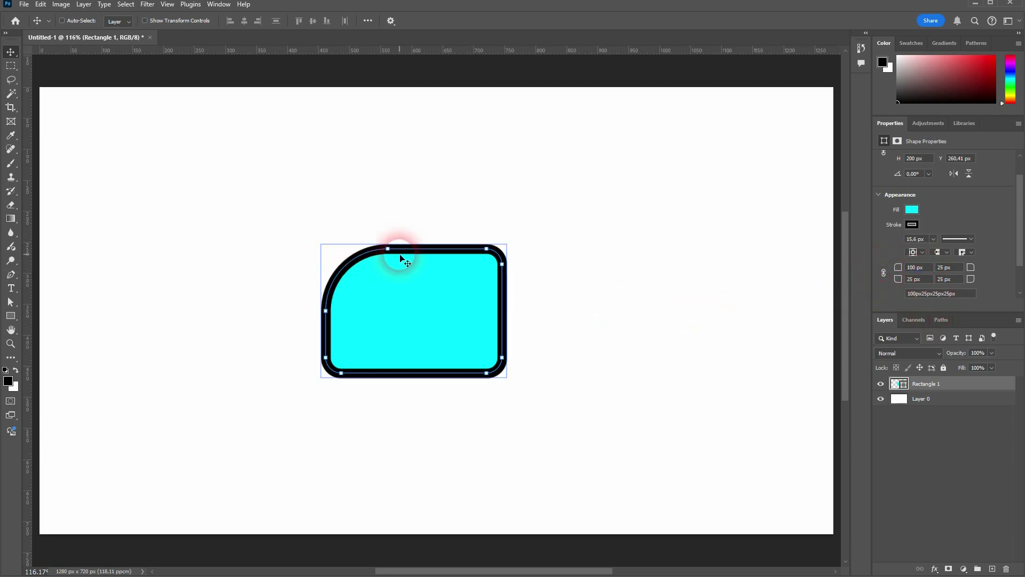
pyautogui.click(884, 273)
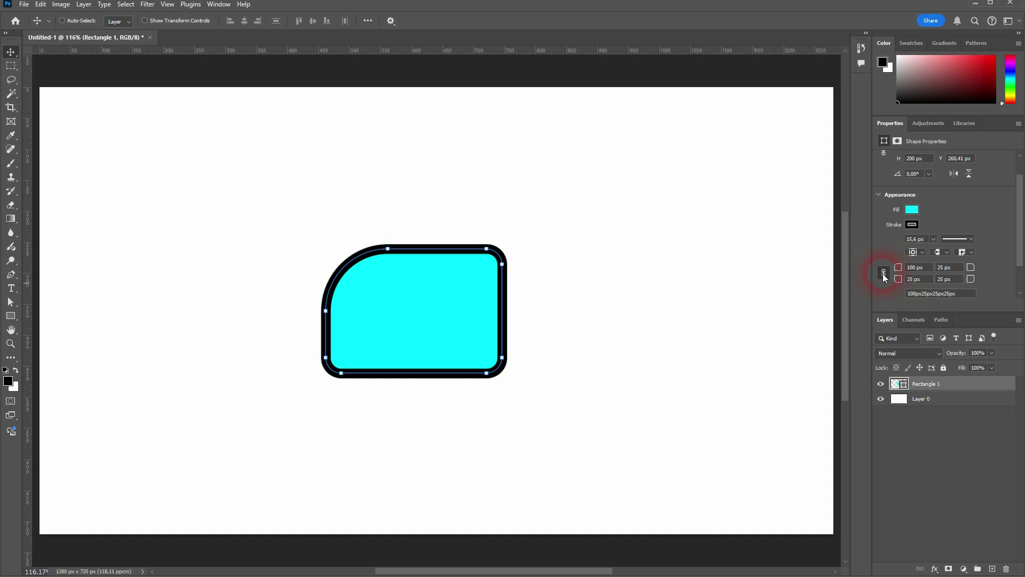
pyautogui.moveTo(969, 293); pyautogui.dragTo(907, 298)
pyautogui.scroll(-2, 1001, 275)
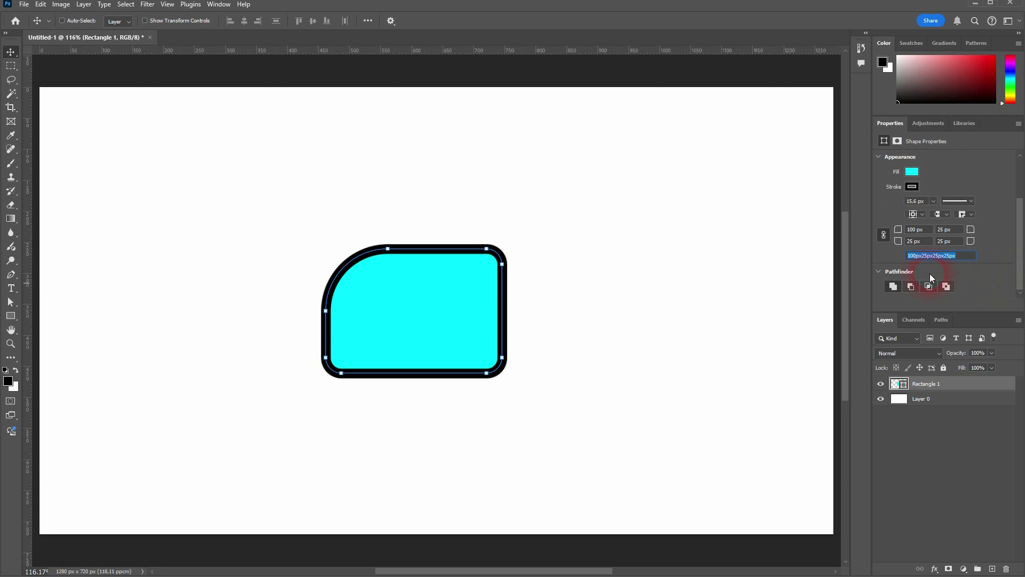
pyautogui.click(879, 272)
pyautogui.click(880, 273)
pyautogui.click(909, 288)
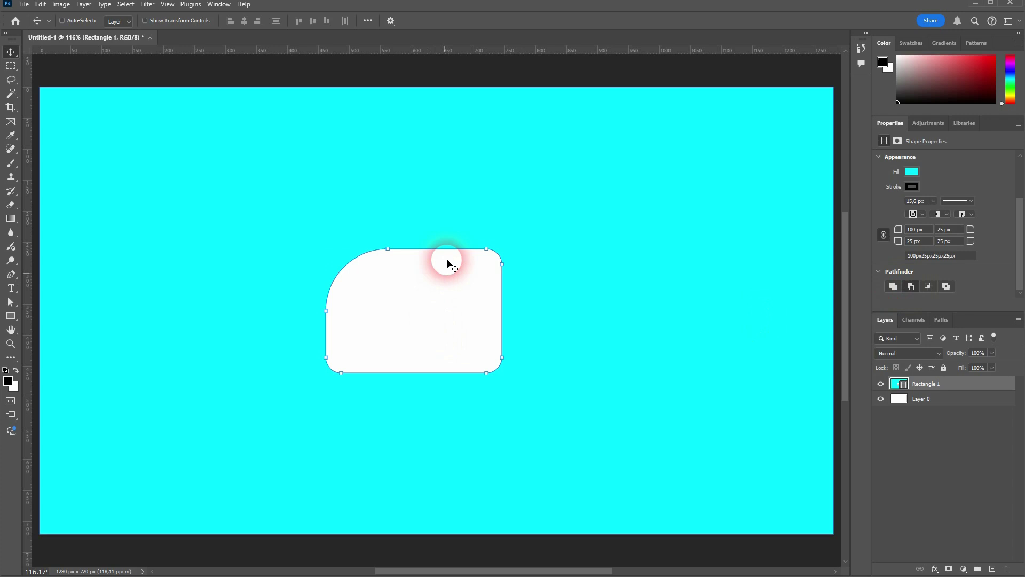
pyautogui.click(956, 271)
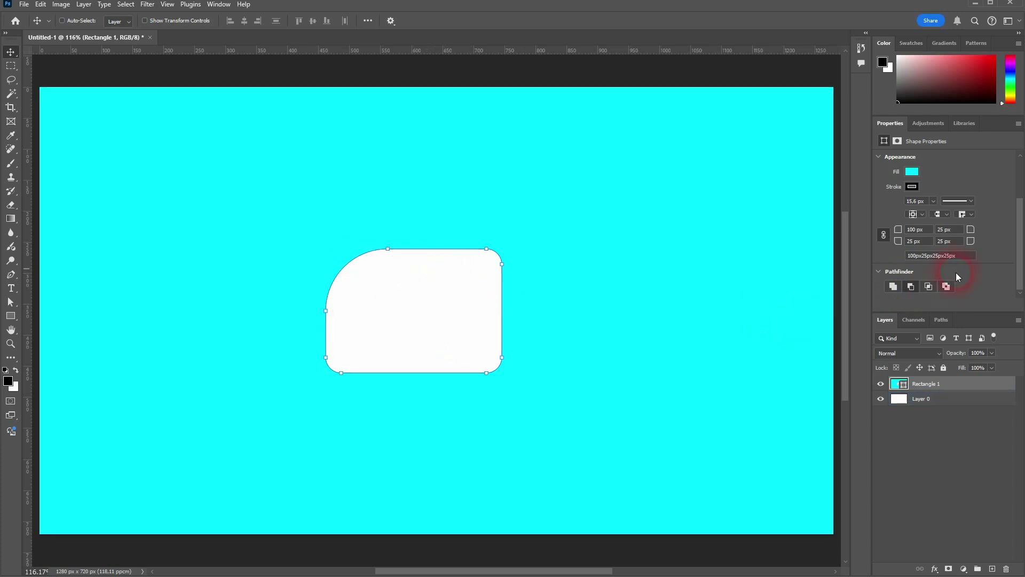
pyautogui.click(928, 287)
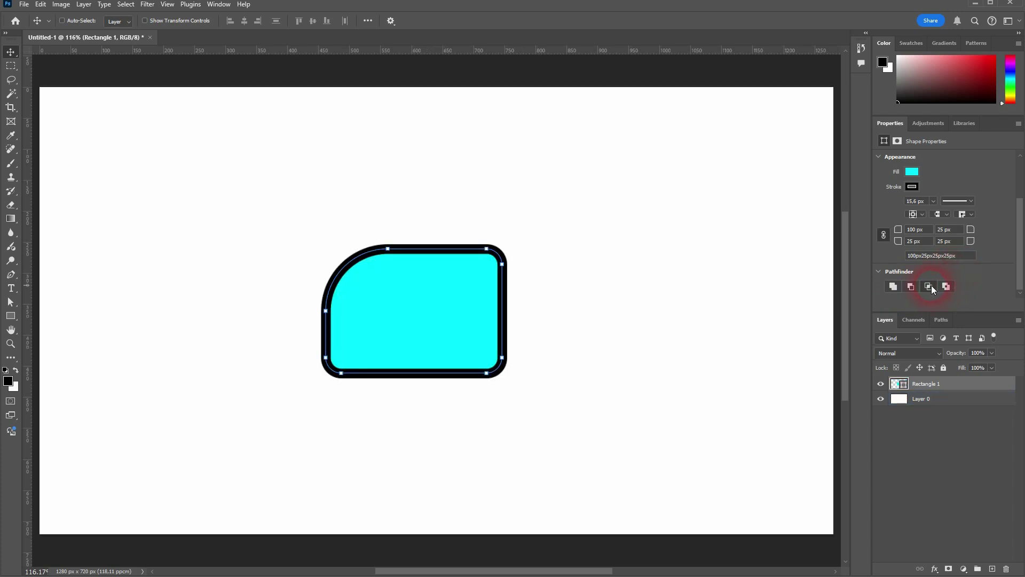
pyautogui.click(464, 279)
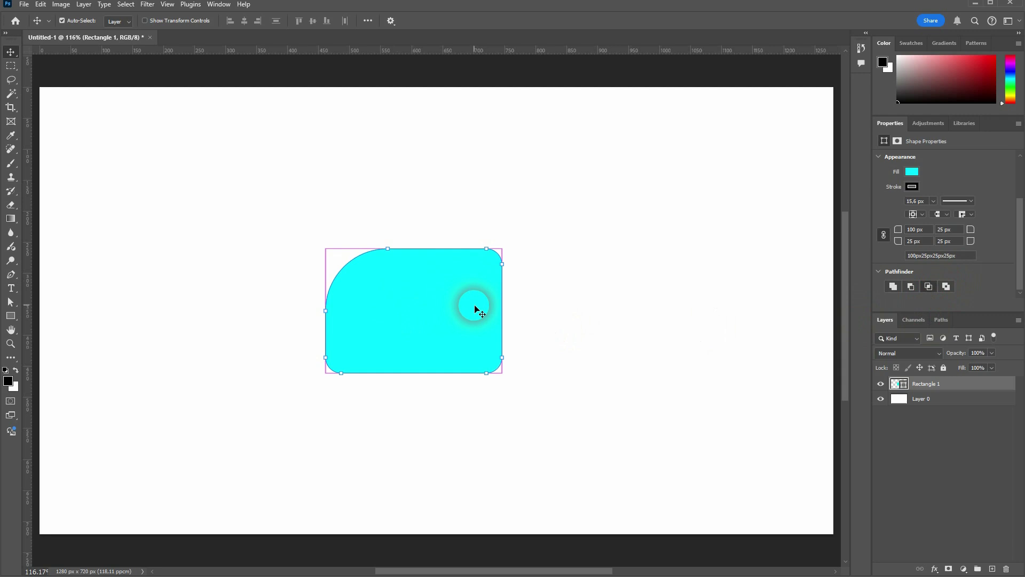
pyautogui.click(751, 298)
pyautogui.click(885, 299)
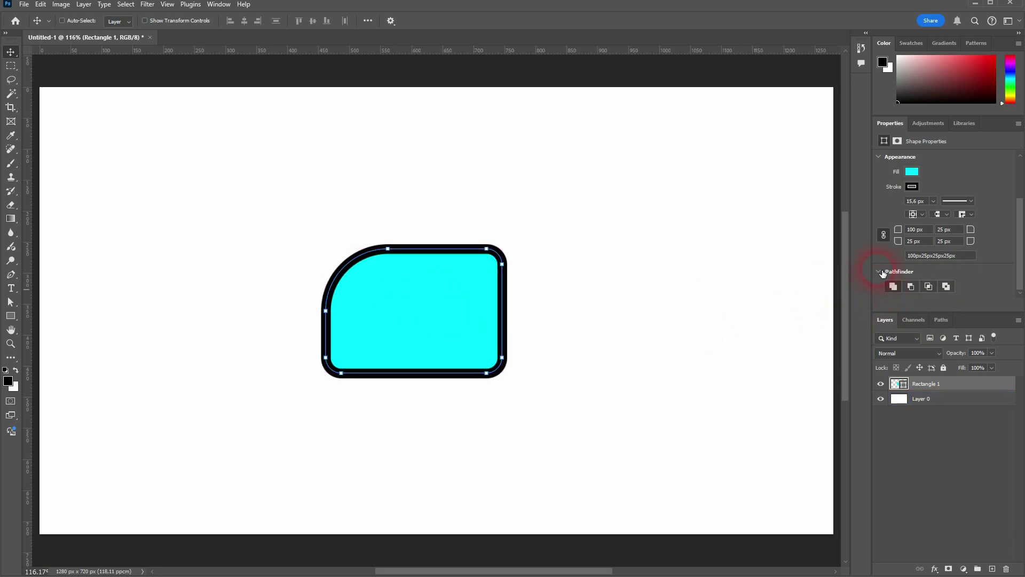
pyautogui.click(882, 271)
pyautogui.click(931, 400)
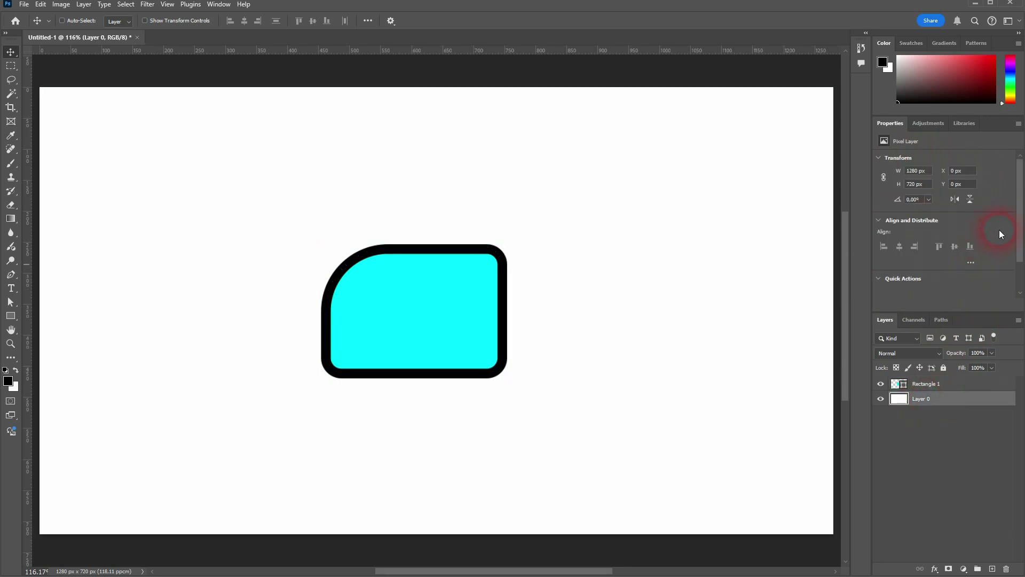
pyautogui.click(910, 278)
# Select the Rectangle 1 layer and scroll Properties to its fill, stroke and corner radius settings.
pyautogui.click(937, 384)
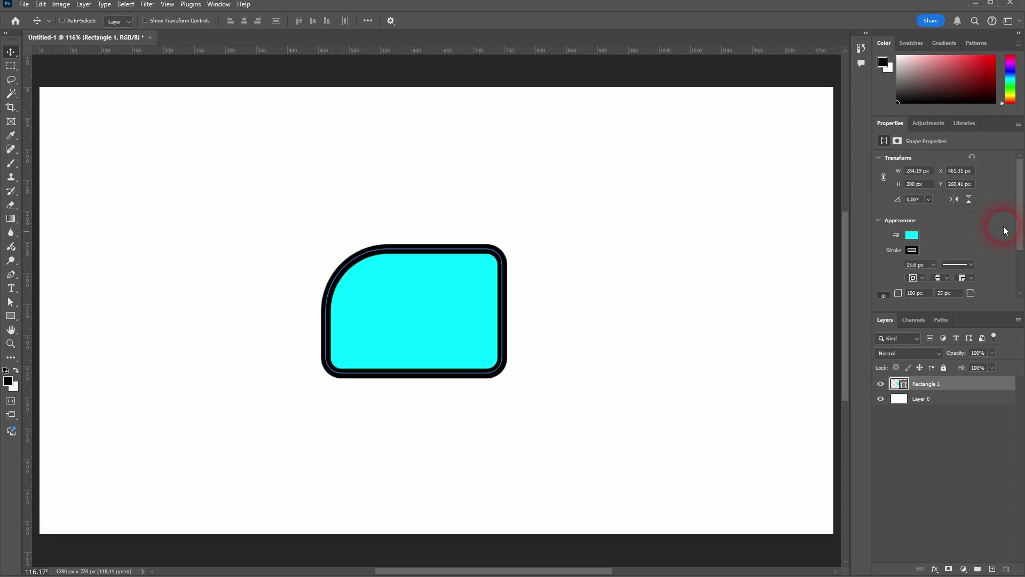
pyautogui.scroll(-3, 1004, 228)
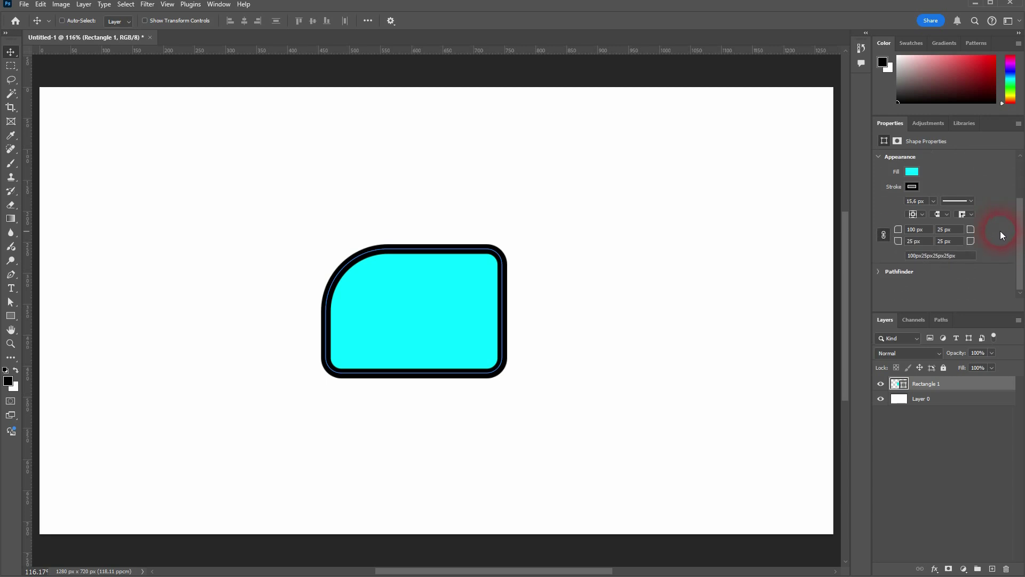
pyautogui.scroll(3, 963, 233)
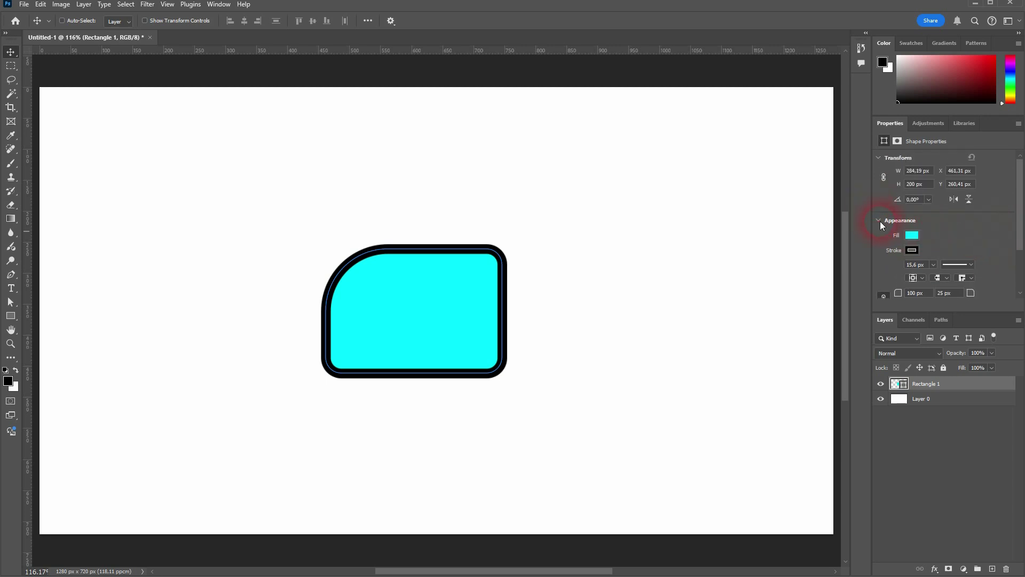
pyautogui.scroll(-2, 877, 220)
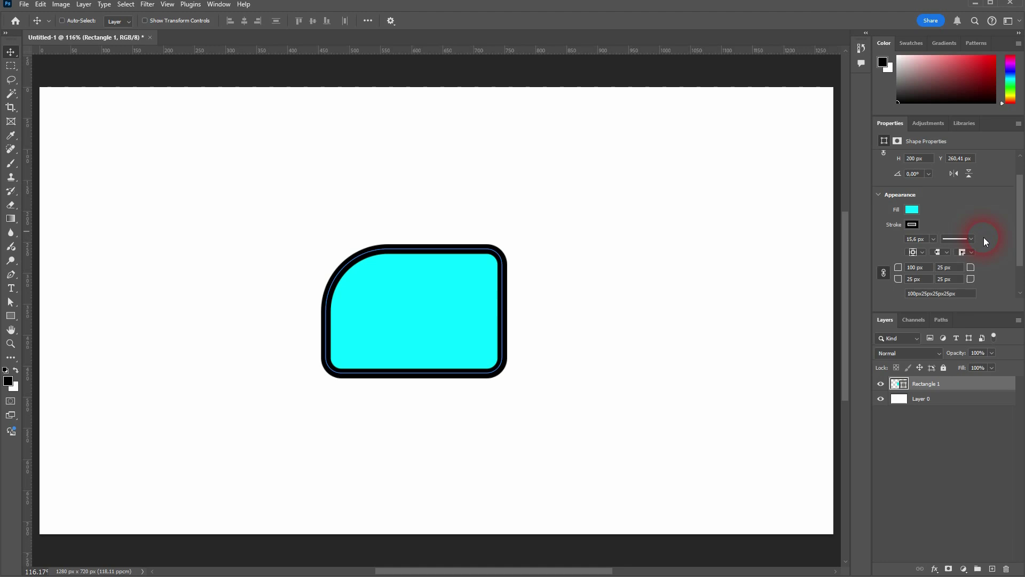